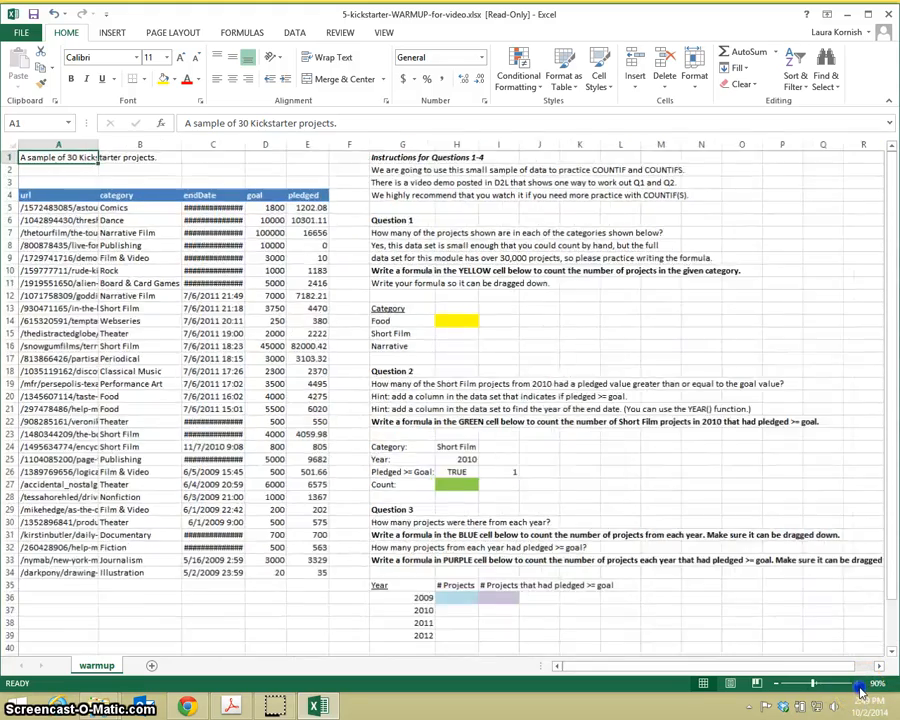
# Step: Auto-fit the endDate column so its full dates and times fit
pyautogui.click(858, 686)
pyautogui.click(858, 686)
pyautogui.click(858, 686)
pyautogui.click(858, 686)
pyautogui.click(858, 686)
pyautogui.click(858, 686)
pyautogui.click(858, 686)
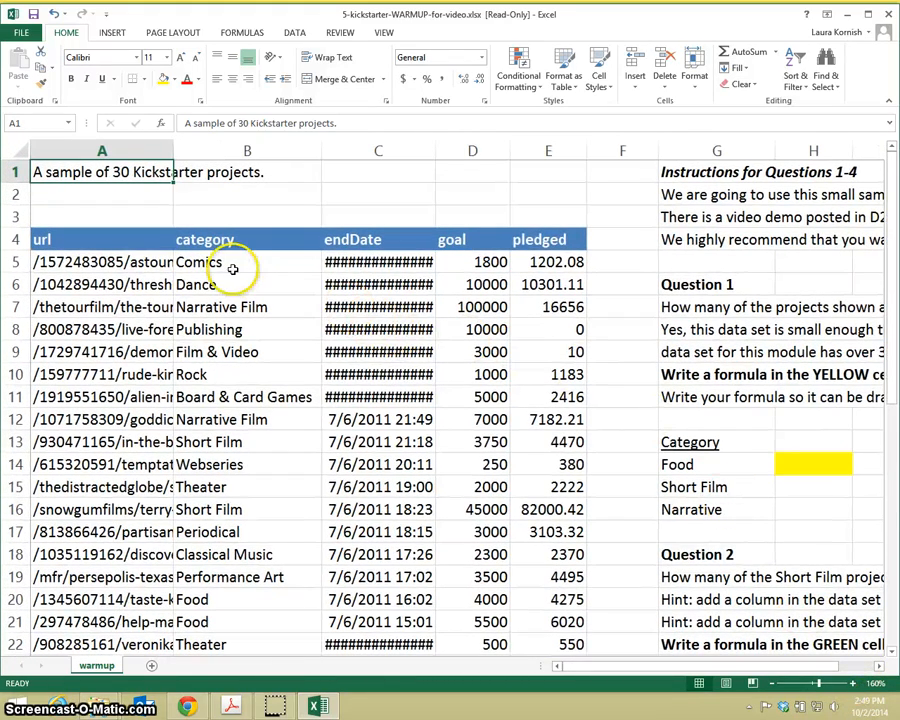
pyautogui.click(297, 268)
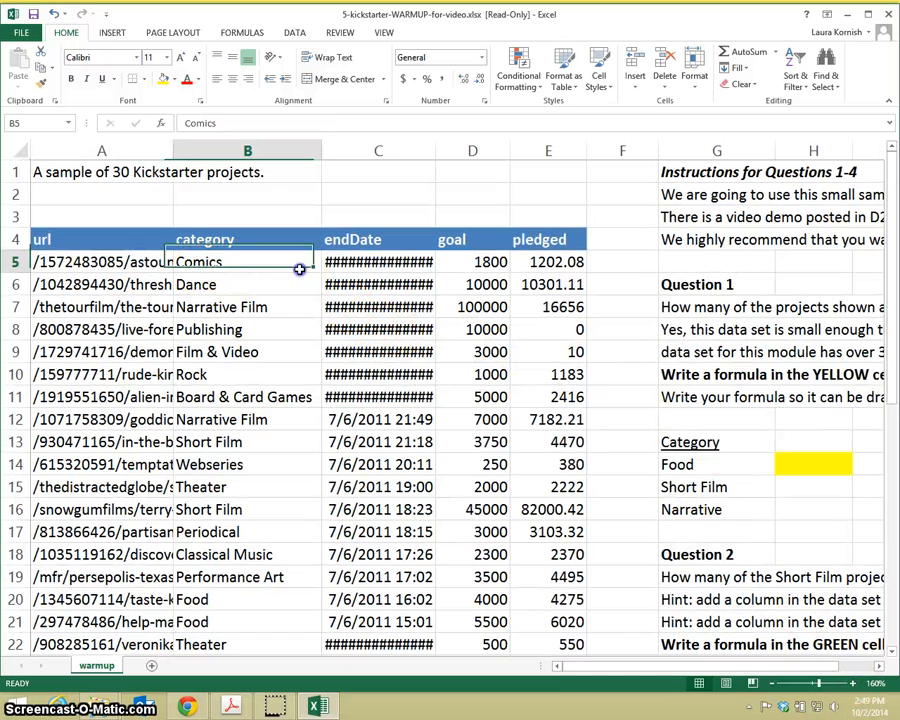
pyautogui.click(410, 262)
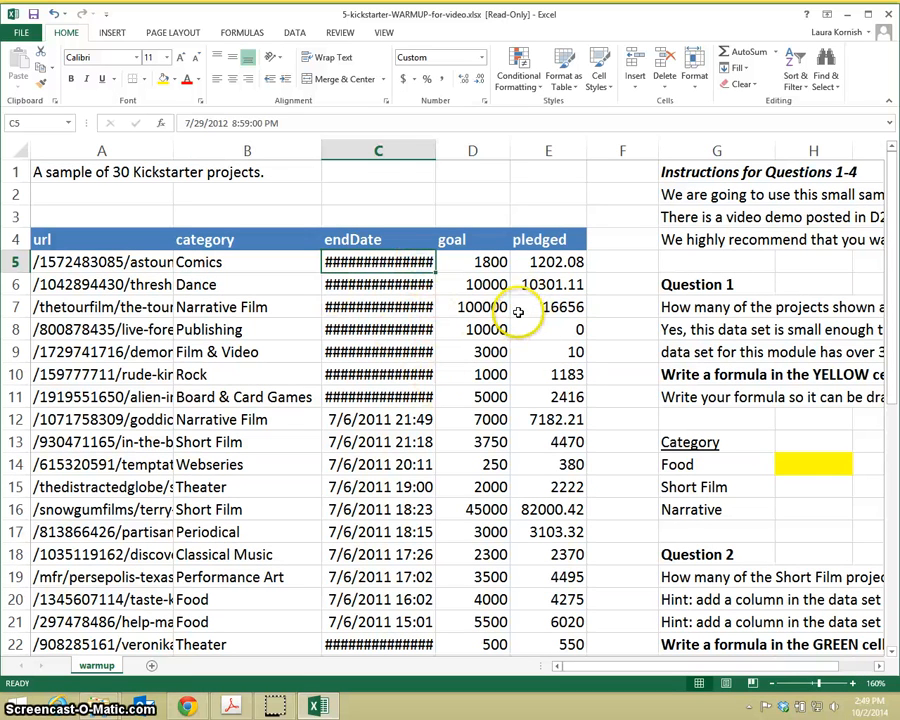
pyautogui.doubleClick(436, 152)
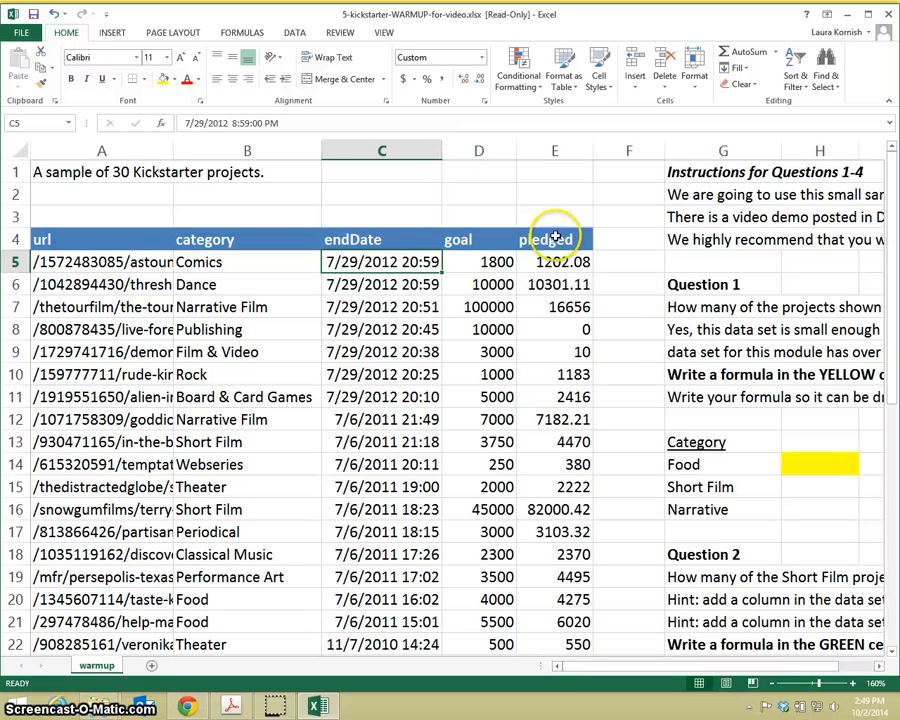
pyautogui.click(508, 267)
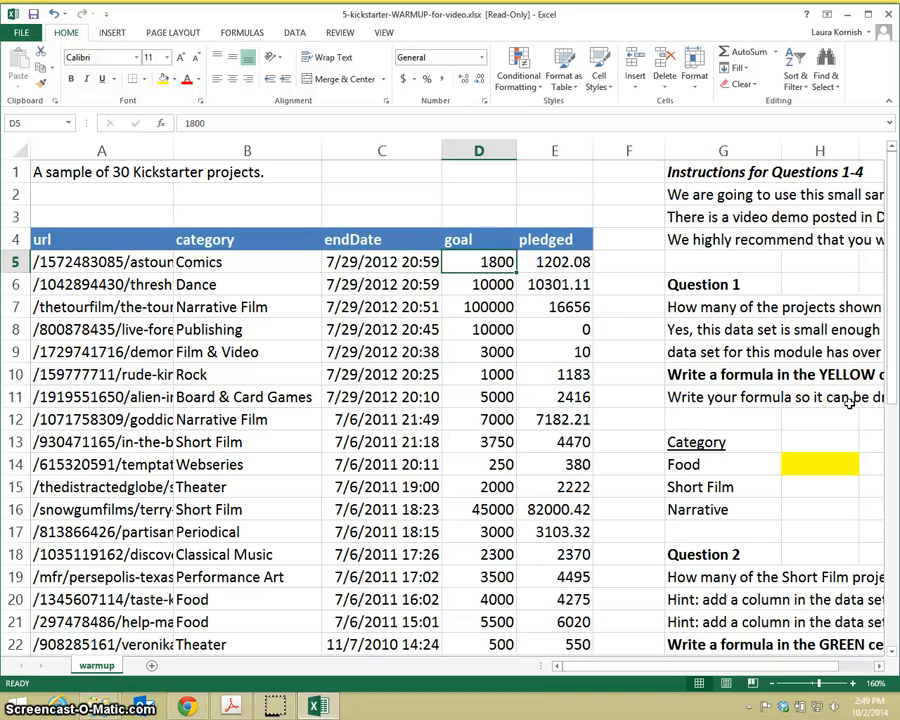
pyautogui.click(545, 262)
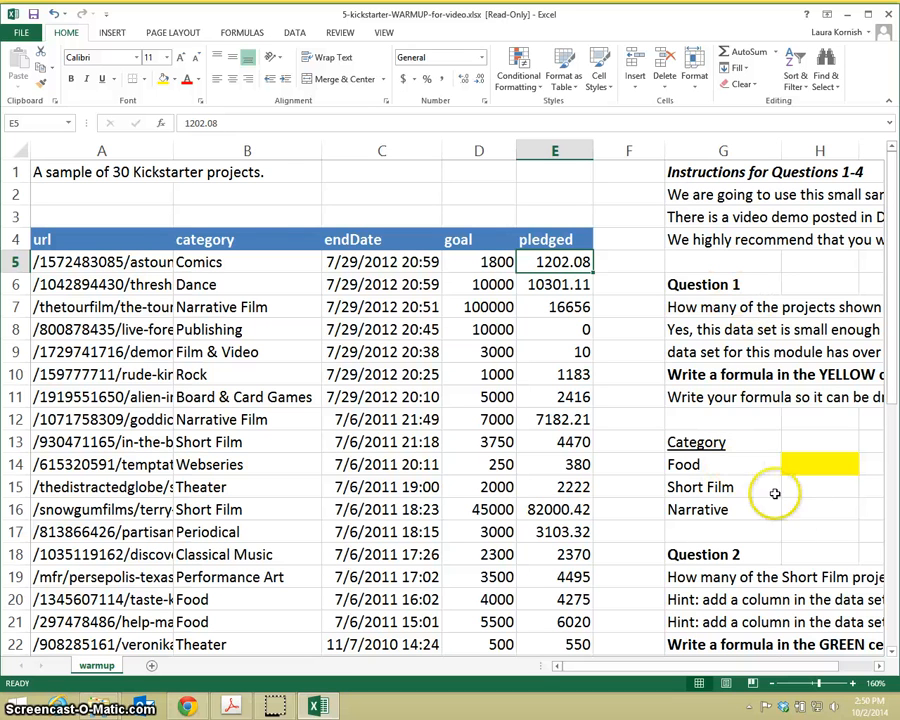
# Step: Enter =COUNTIF(B5:B34, G14) in yellow cell H14 to count the Food projects in the category column
pyautogui.click(878, 667)
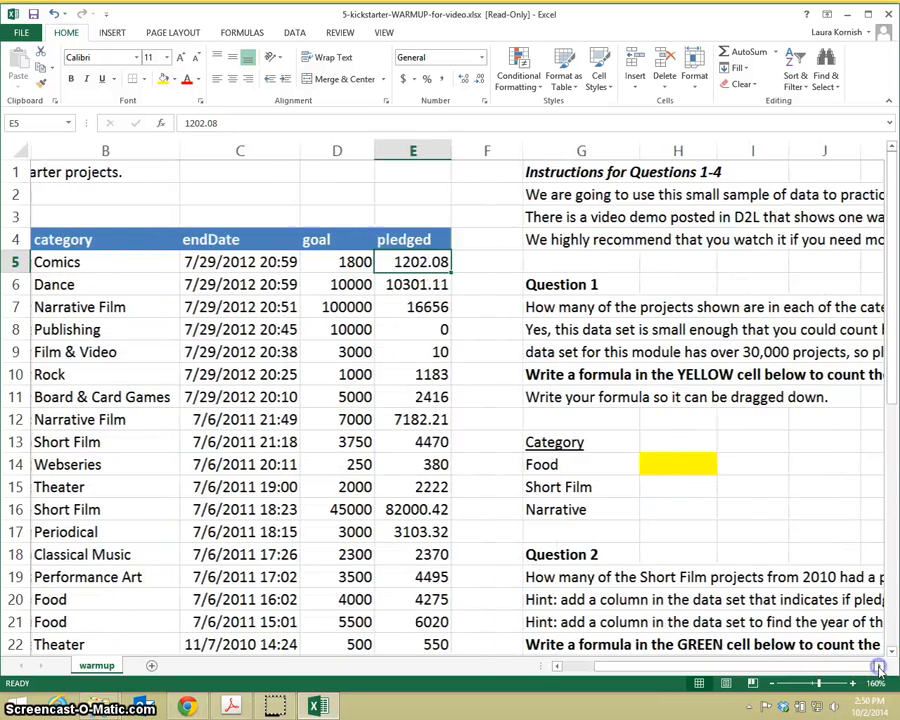
pyautogui.click(878, 667)
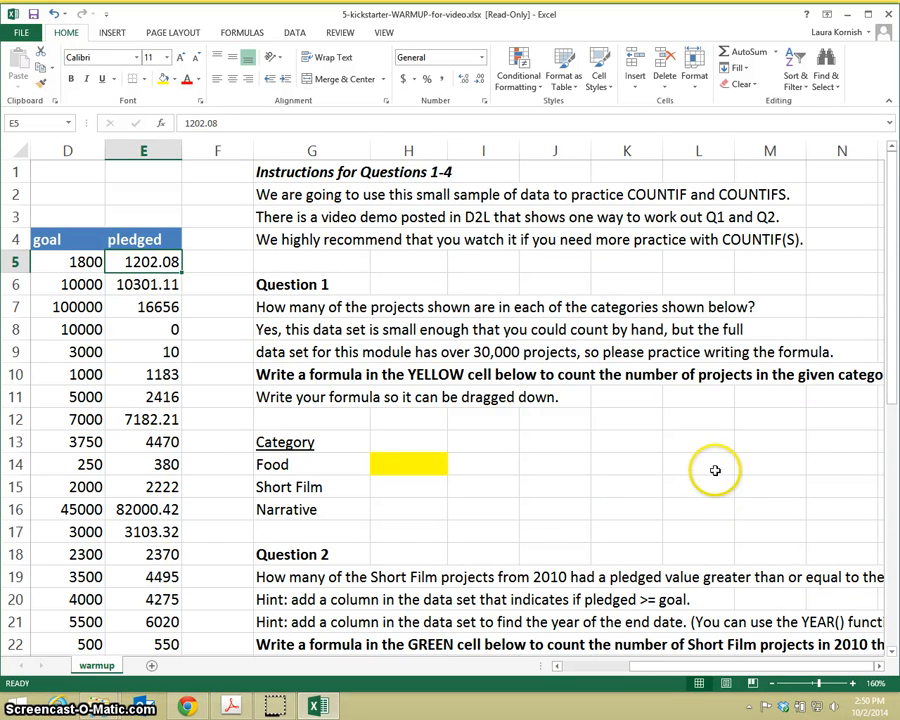
pyautogui.click(340, 468)
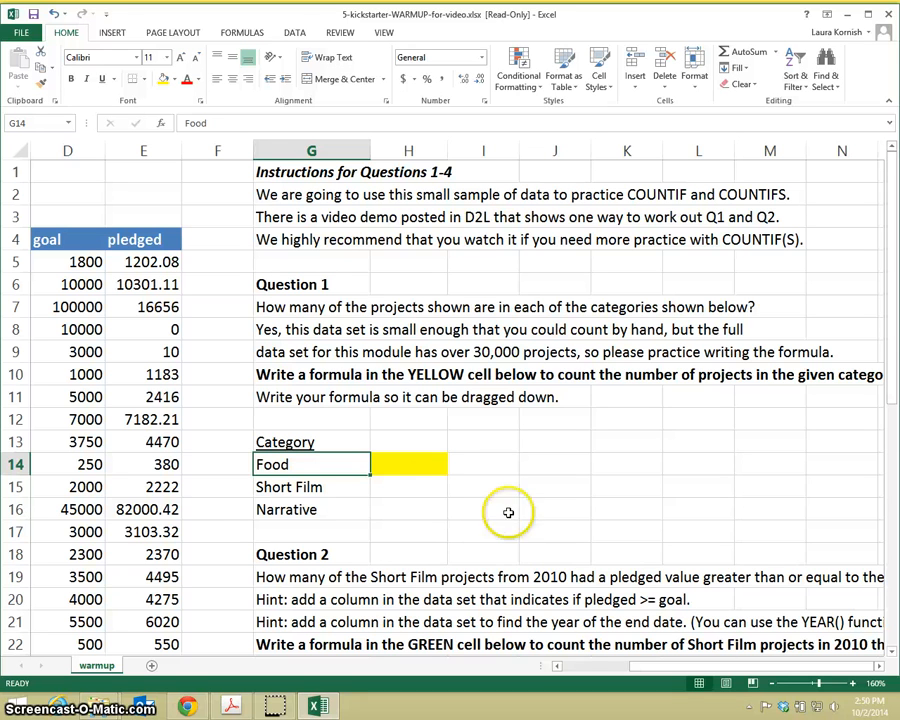
pyautogui.click(425, 469)
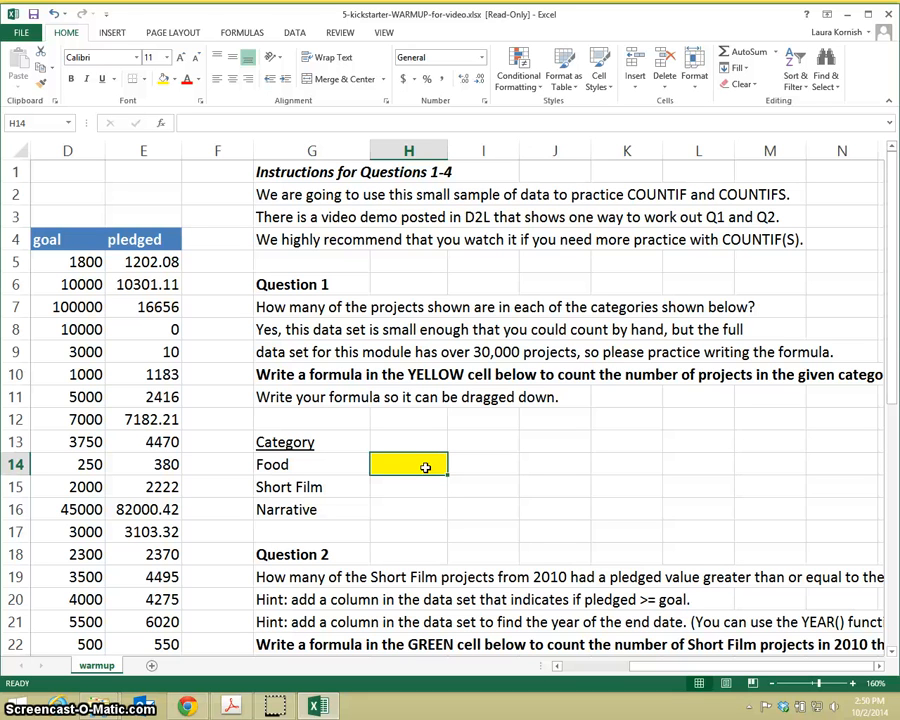
pyautogui.write('=co')
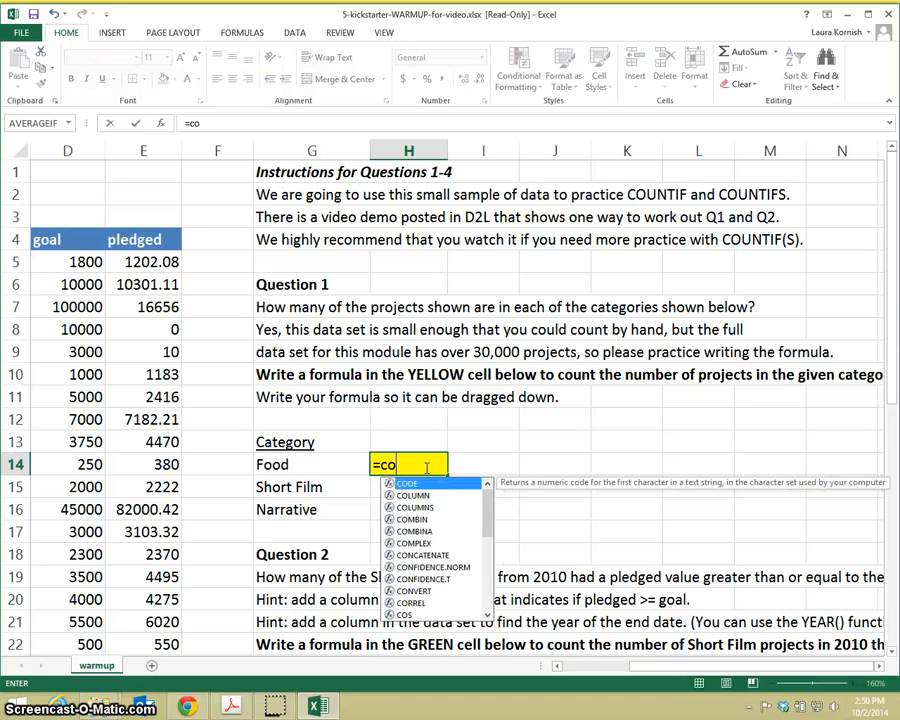
pyautogui.write('untif(')
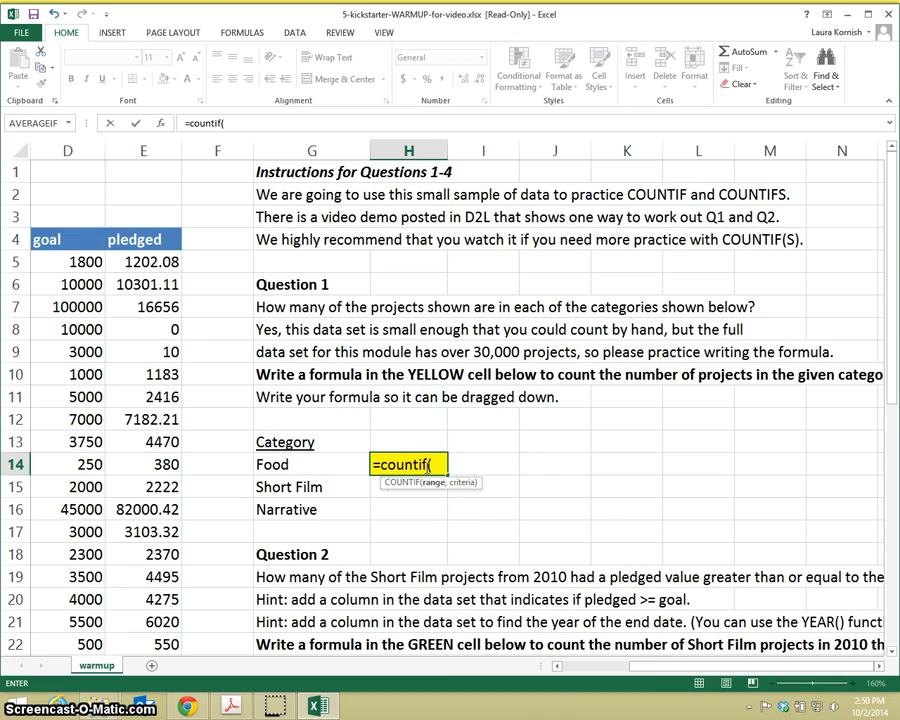
pyautogui.moveTo(641, 667); pyautogui.dragTo(570, 677)
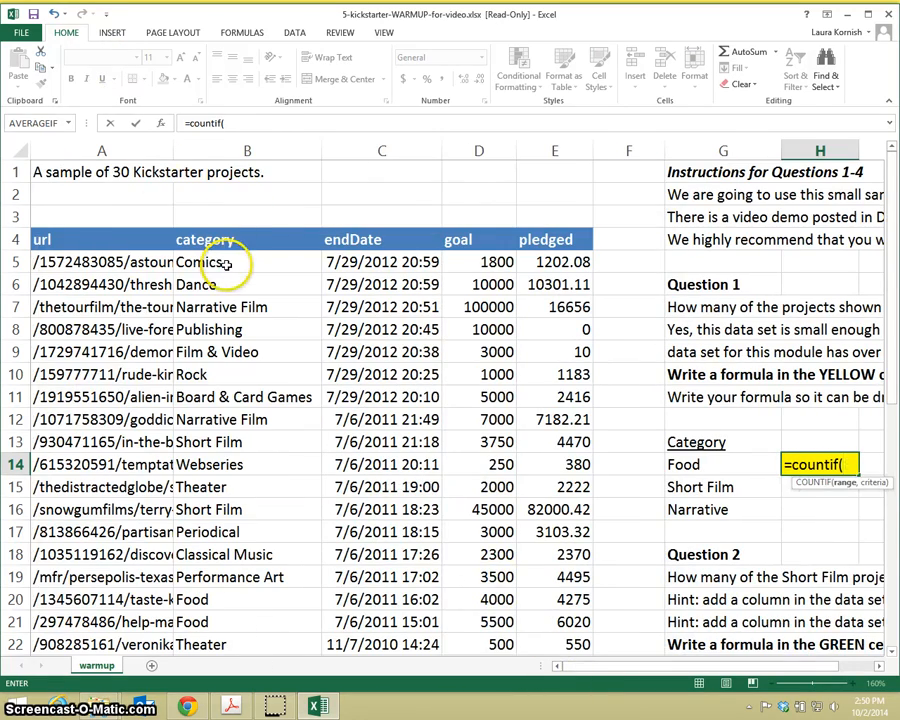
pyautogui.moveTo(227, 263); pyautogui.dragTo(245, 622)
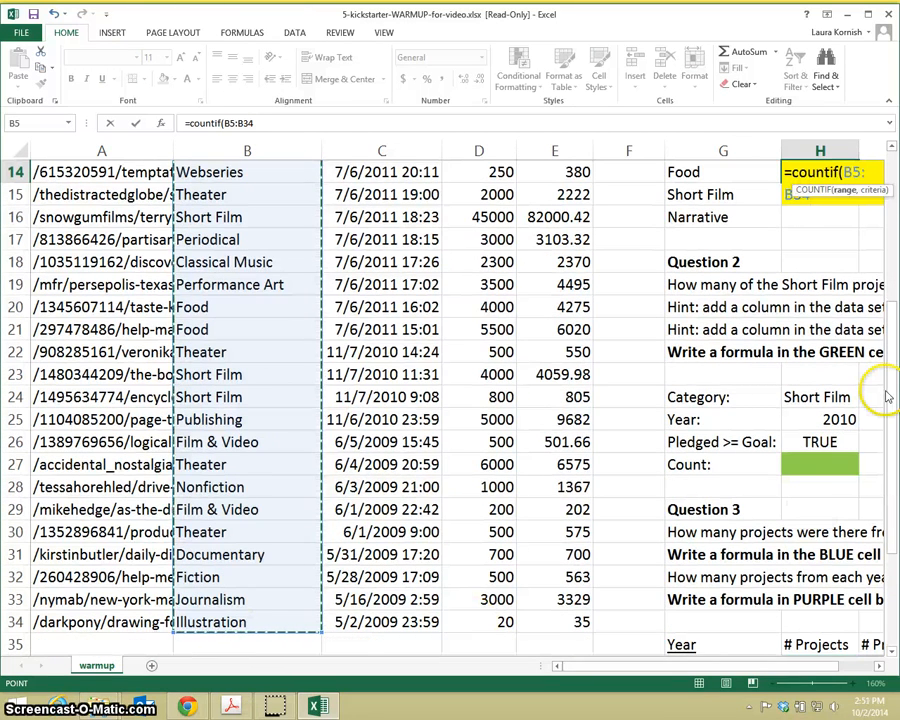
pyautogui.write(',')
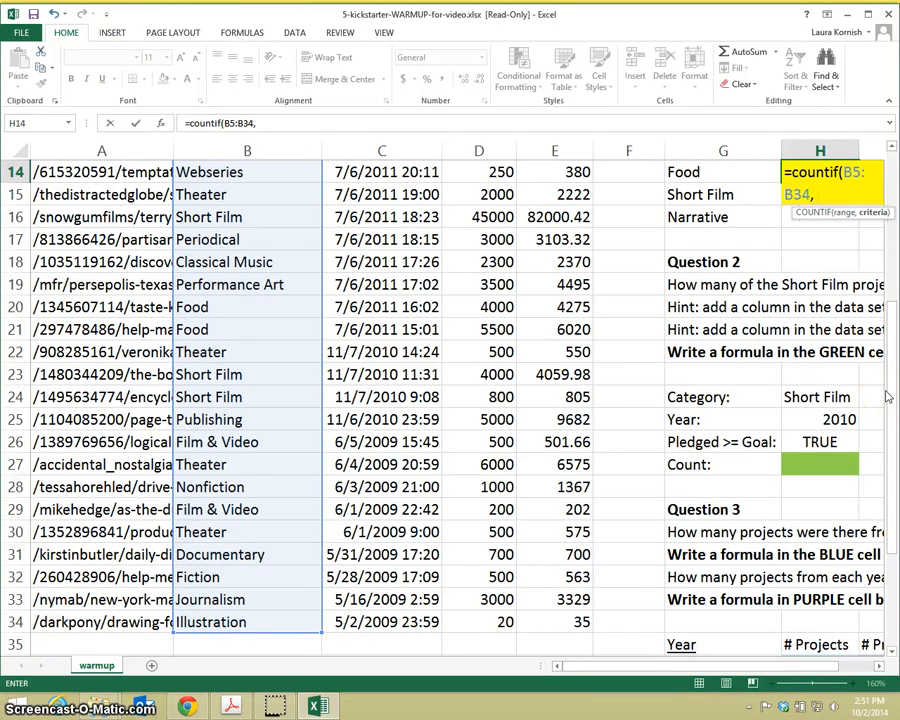
pyautogui.click(745, 175)
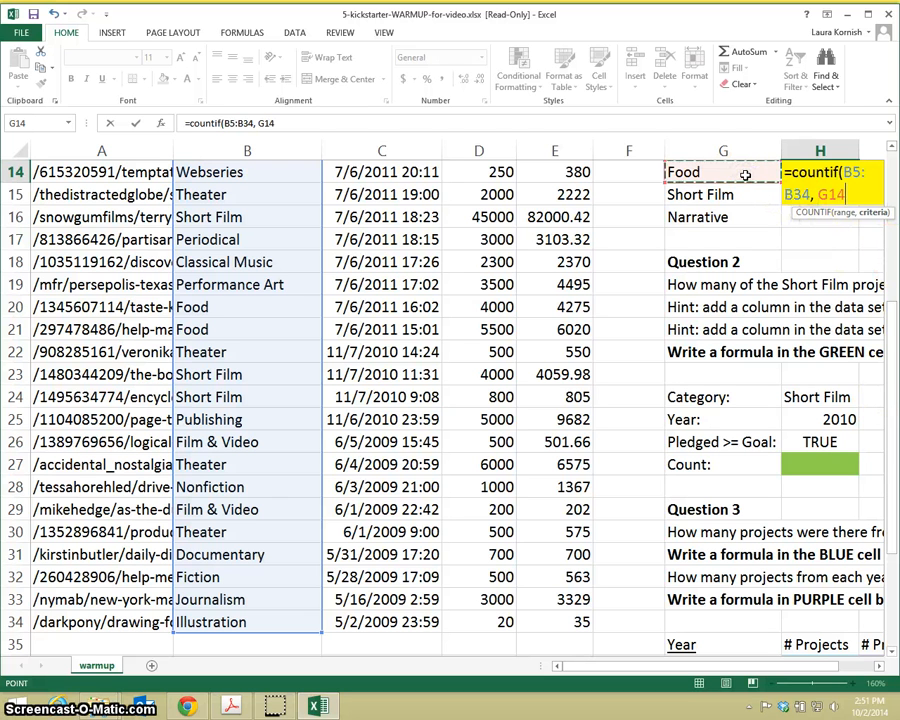
pyautogui.write(')')
pyautogui.press('Return')
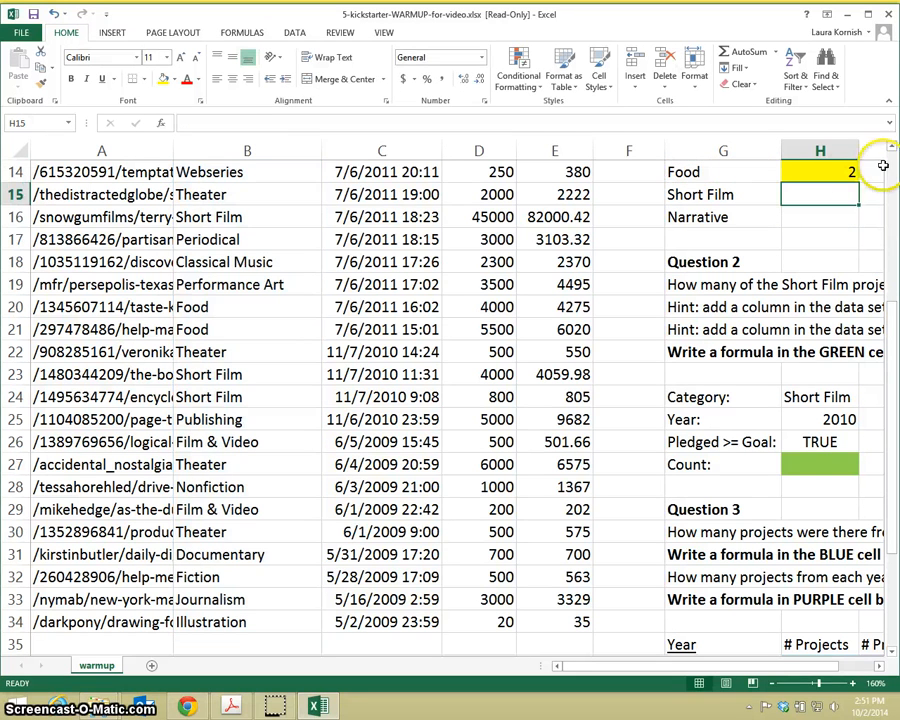
# Step: Lock the row numbers of the range in H14's formula so it reads =COUNTIF(B$5:B$34, G14)
pyautogui.scroll(3, 880, 155)
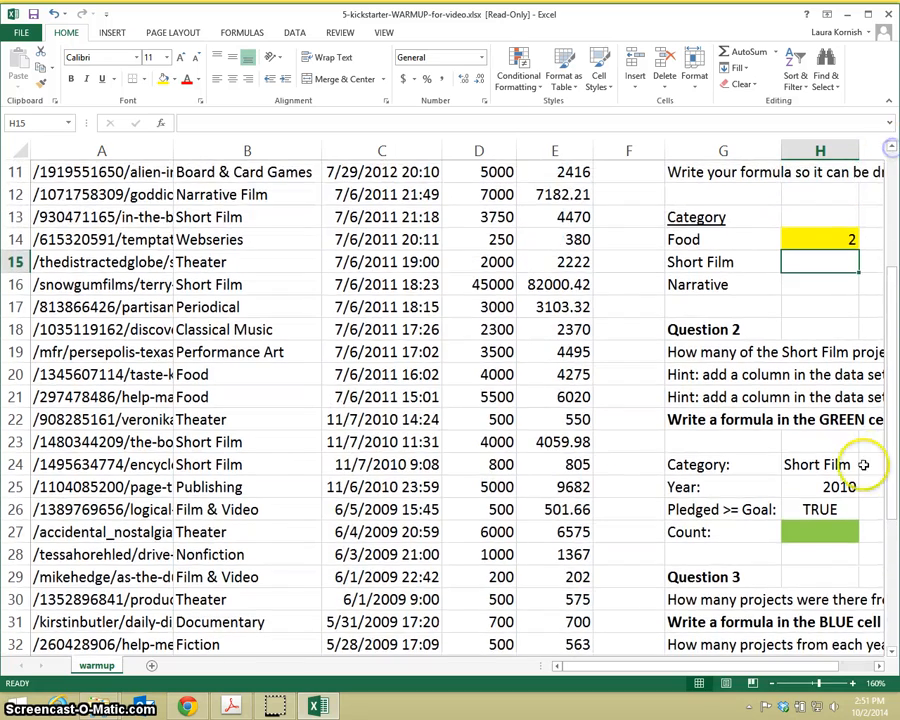
pyautogui.click(878, 666)
pyautogui.click(878, 666)
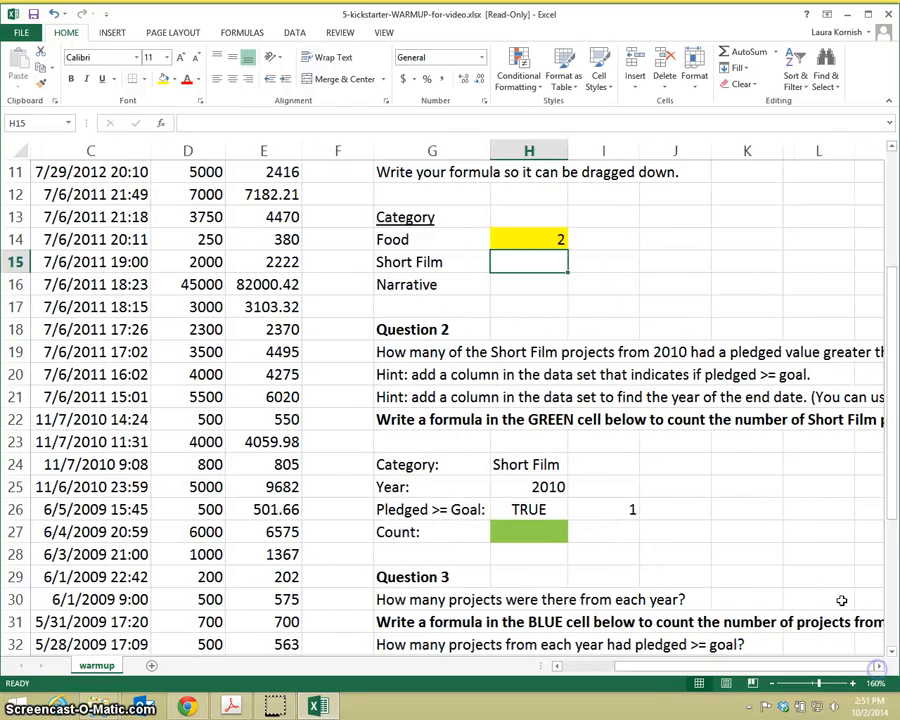
pyautogui.doubleClick(537, 239)
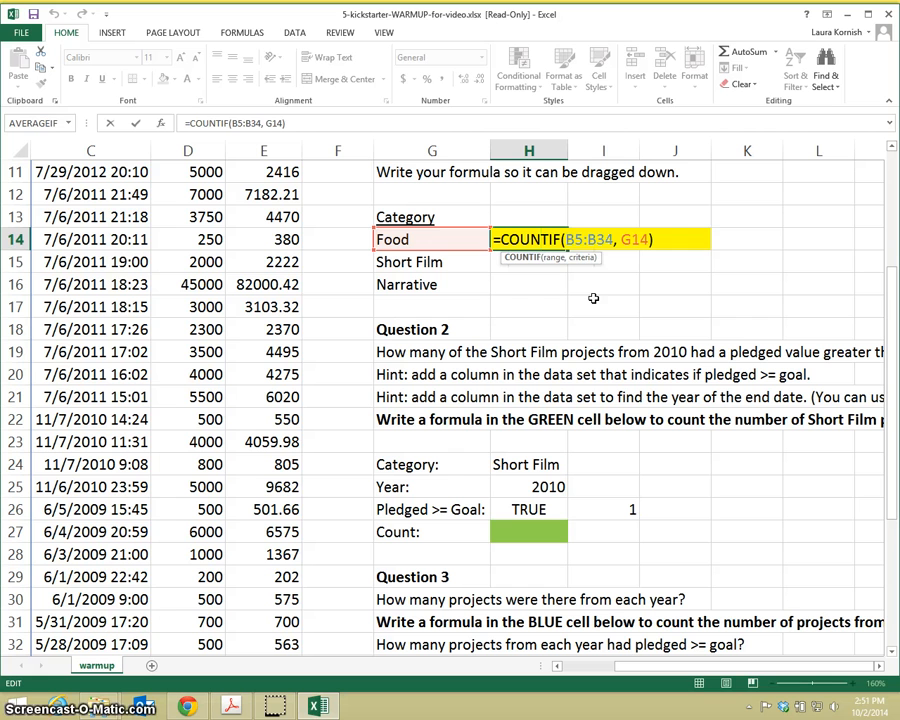
pyautogui.press('Return')
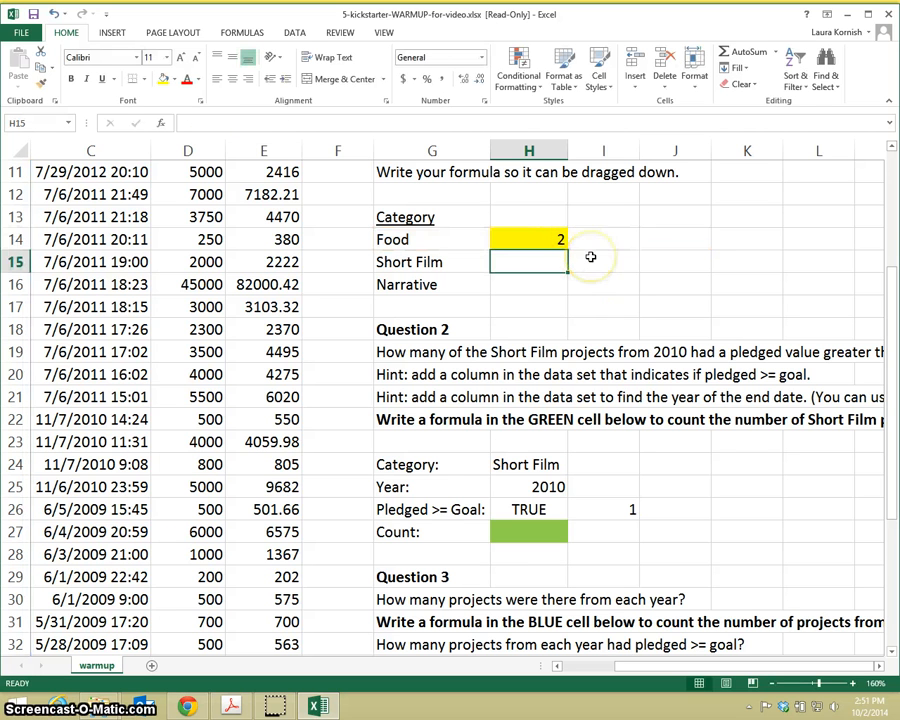
pyautogui.click(560, 242)
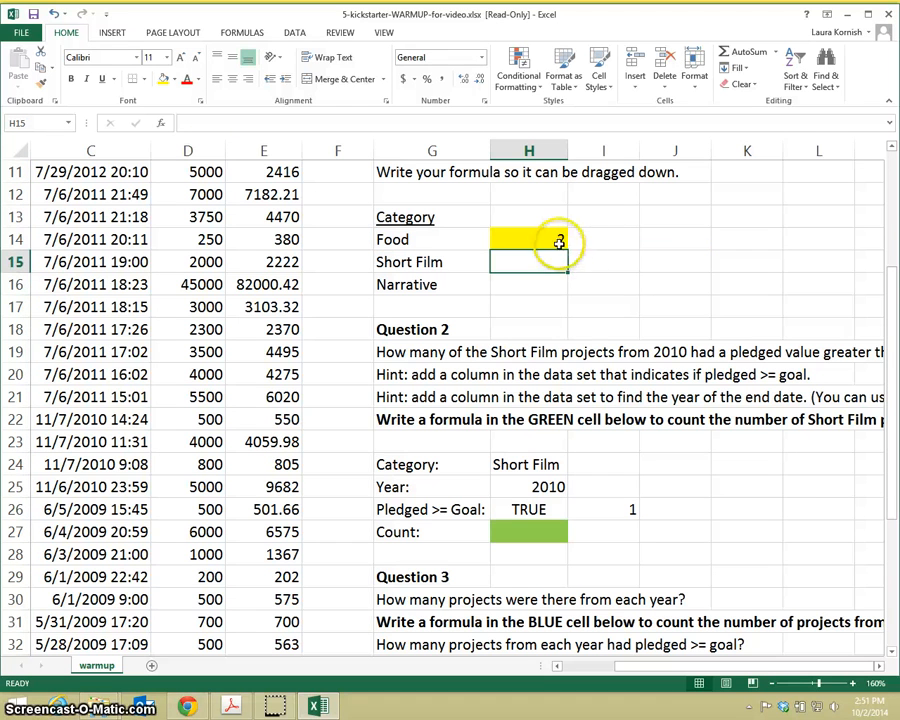
pyautogui.doubleClick(560, 242)
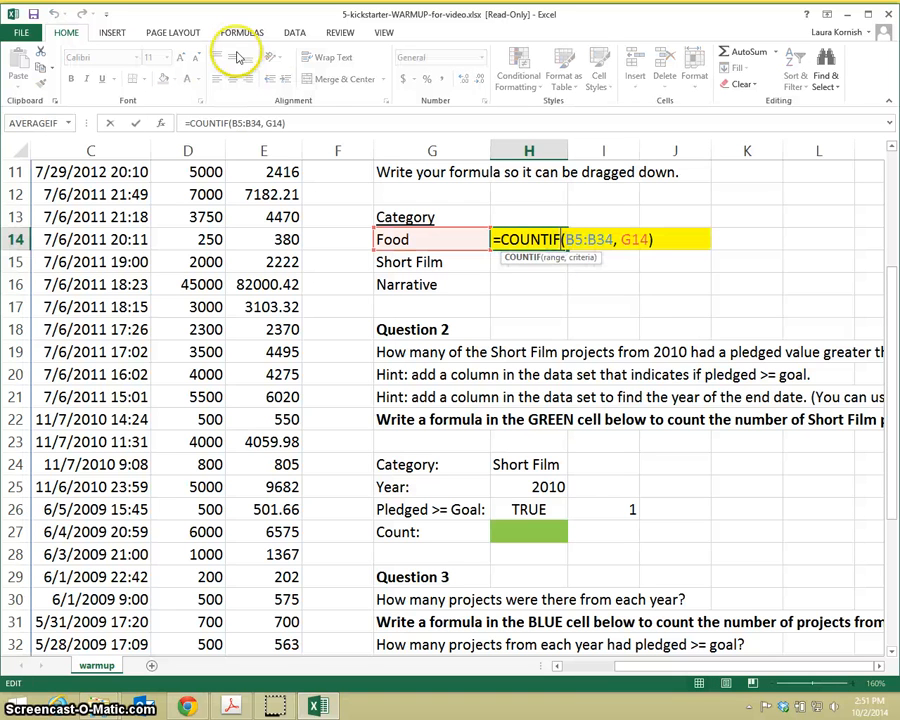
pyautogui.click(238, 122)
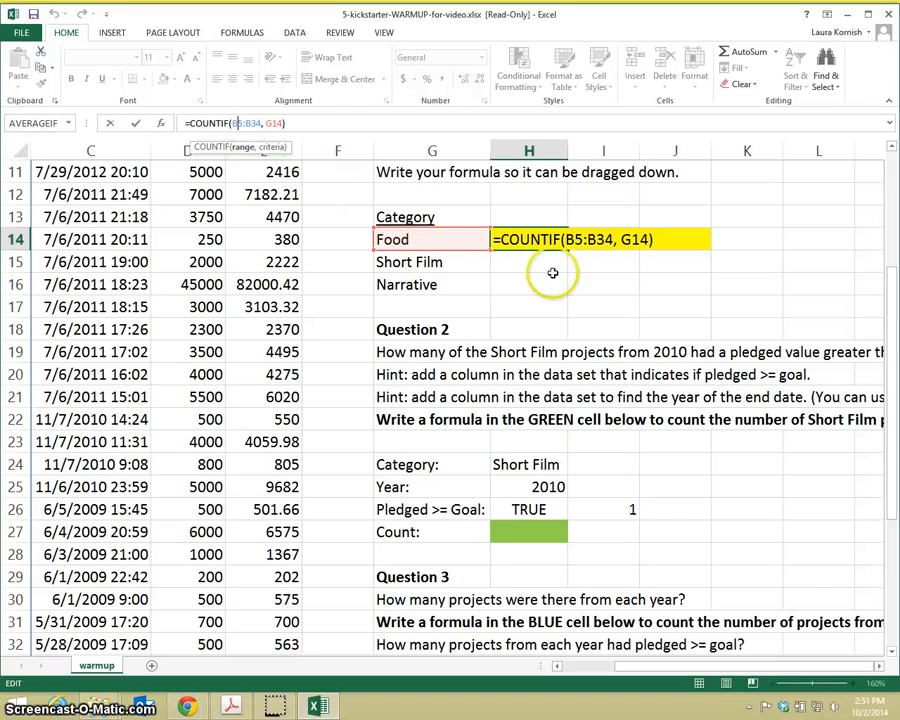
pyautogui.click(578, 240)
pyautogui.write('$')
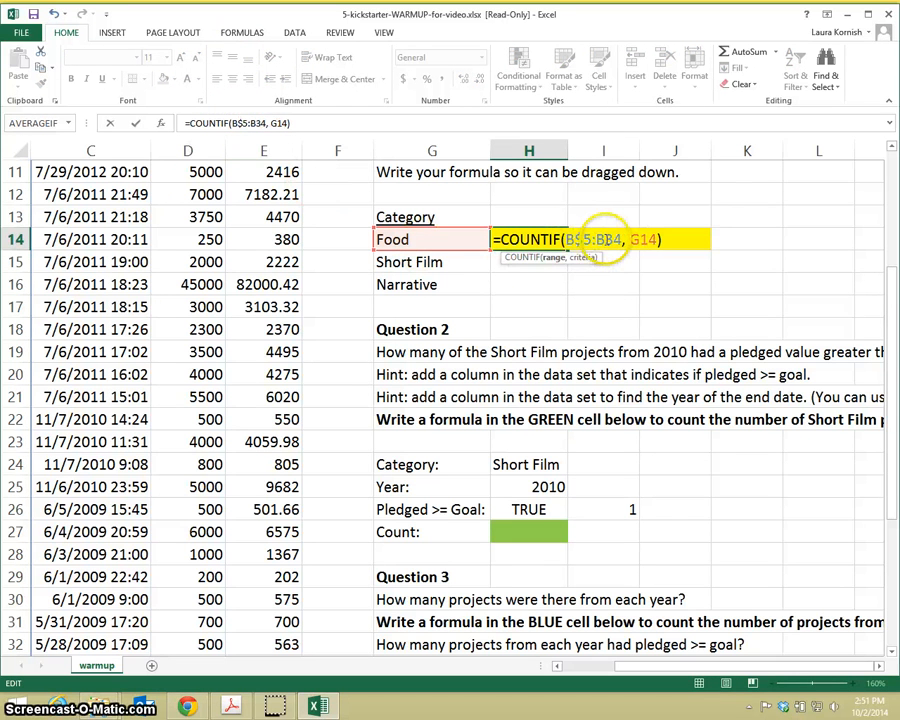
pyautogui.click(604, 240)
pyautogui.write('$')
pyautogui.press('Return')
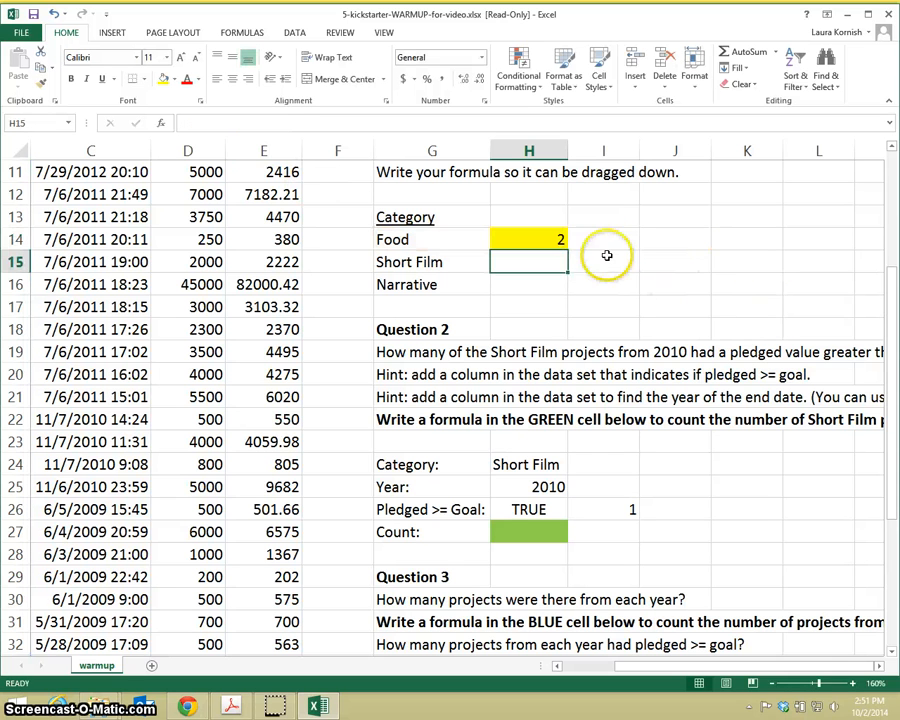
# Step: Fill the Food count formula down to H16 and check the references in the Short Film formula
pyautogui.click(560, 240)
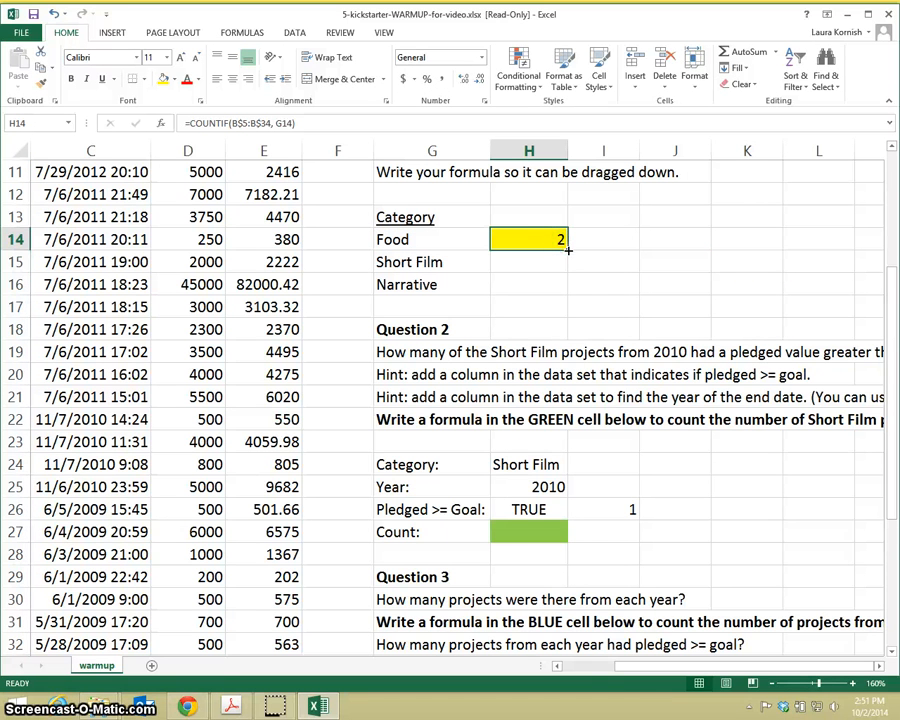
pyautogui.moveTo(567, 251); pyautogui.dragTo(567, 295)
pyautogui.doubleClick(562, 262)
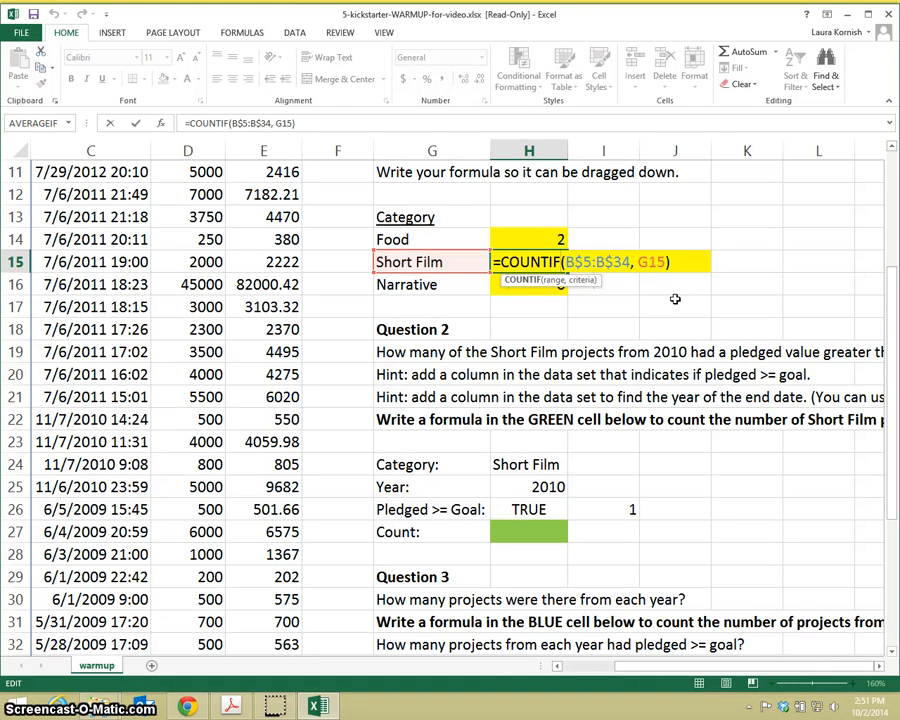
pyautogui.press('Return')
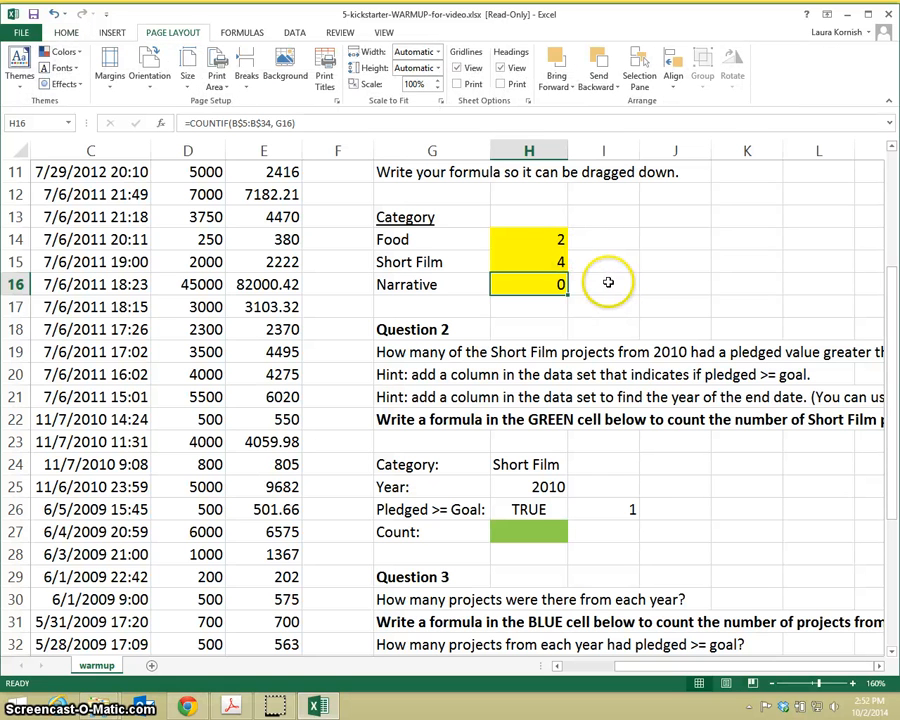
# Step: Review the Food count formula with its whole category range in view, and clear the formulas from H14:H16
pyautogui.click(772, 684)
pyautogui.click(772, 684)
pyautogui.click(772, 684)
pyautogui.click(772, 684)
pyautogui.click(772, 684)
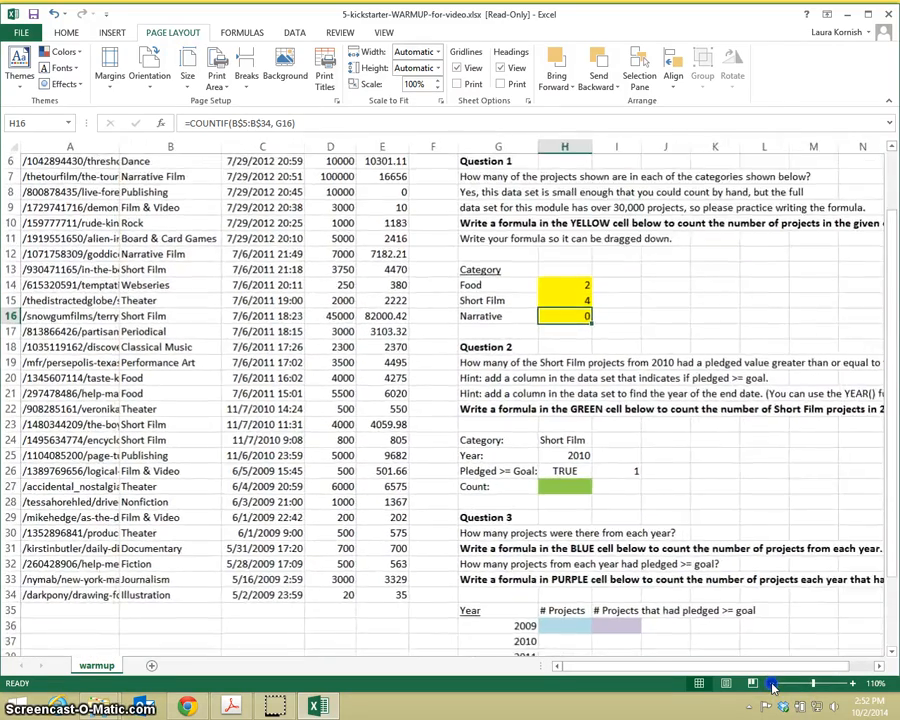
pyautogui.click(772, 684)
pyautogui.click(772, 684)
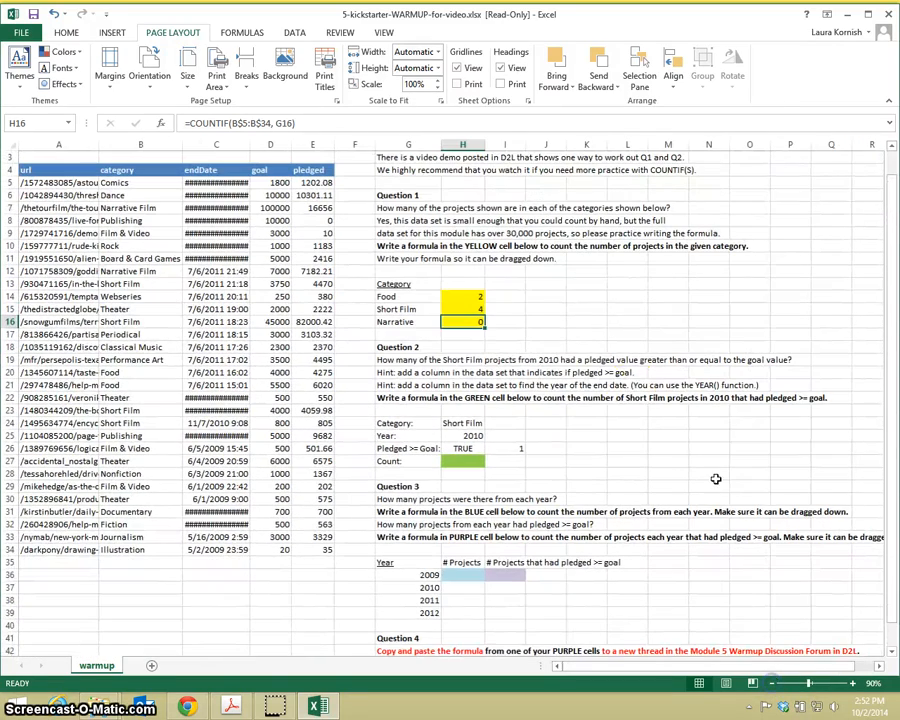
pyautogui.click(470, 296)
pyautogui.doubleClick(472, 297)
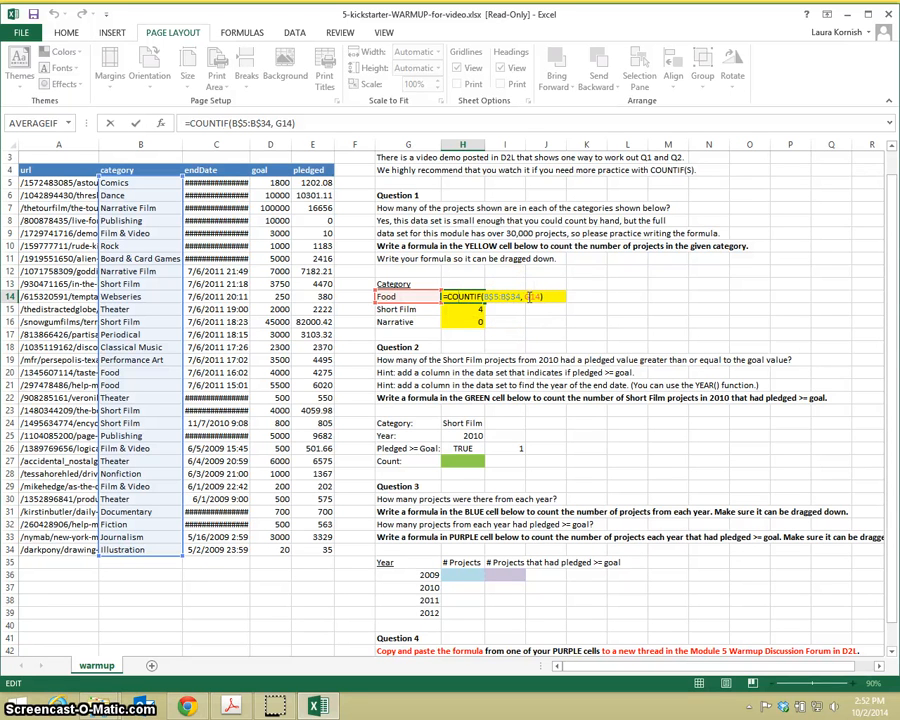
pyautogui.press('Escape')
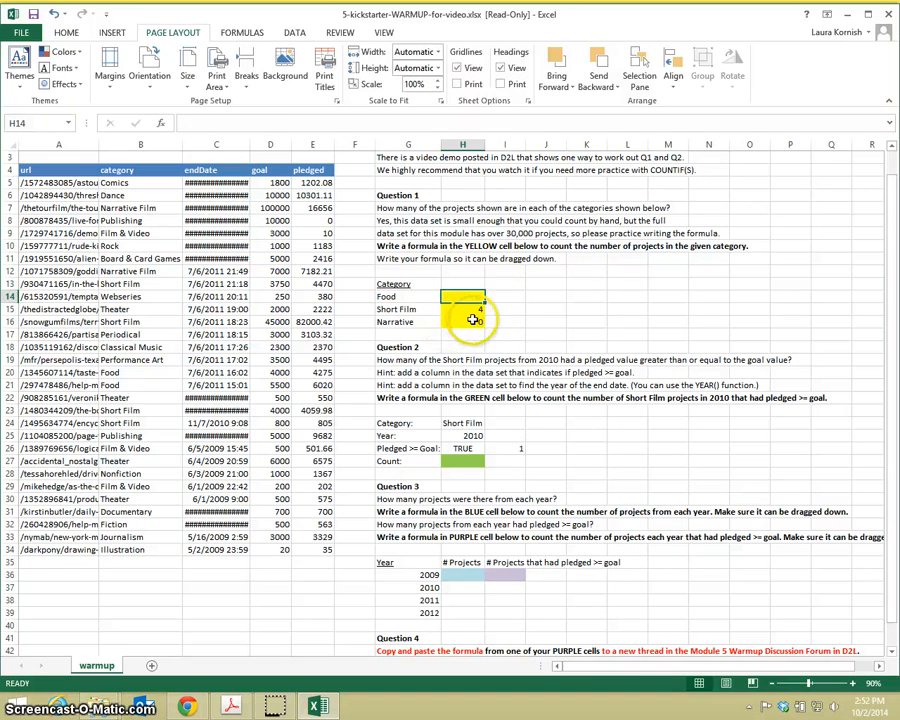
pyautogui.moveTo(474, 309); pyautogui.dragTo(474, 318)
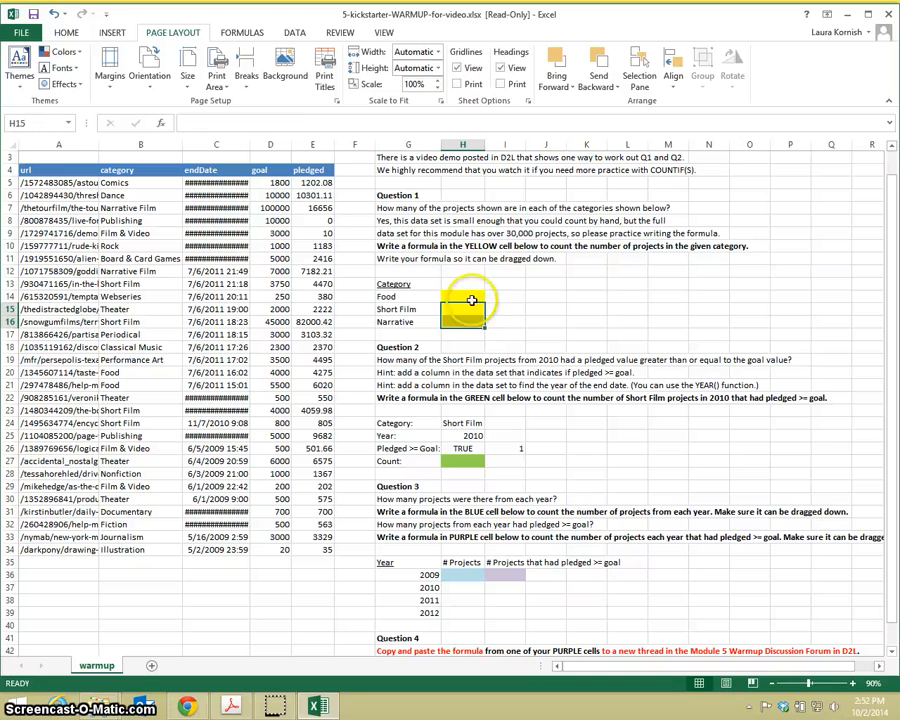
pyautogui.click(468, 296)
pyautogui.press('BackSpace')
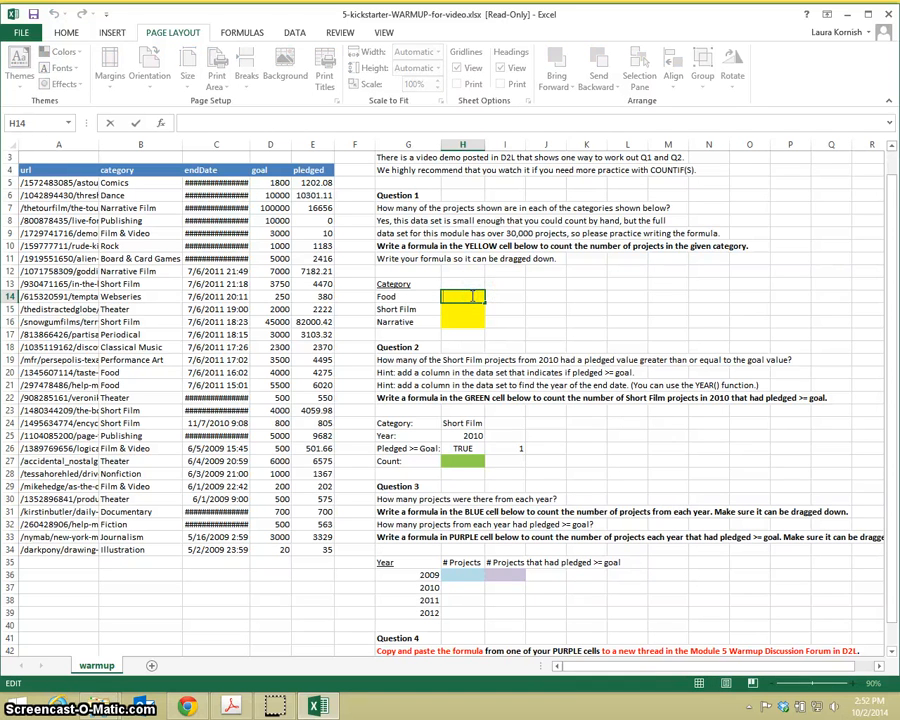
# Step: Enter =COUNTIF(B:B,G14) in yellow cell H14 to count the Food projects over the entire category column
pyautogui.write('=countif(')
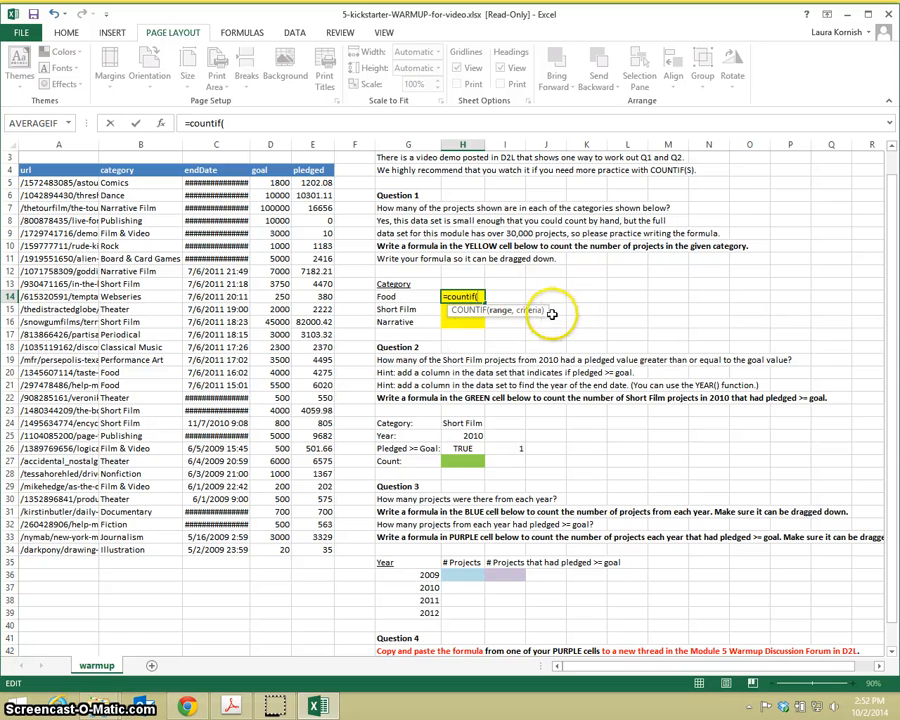
pyautogui.click(141, 145)
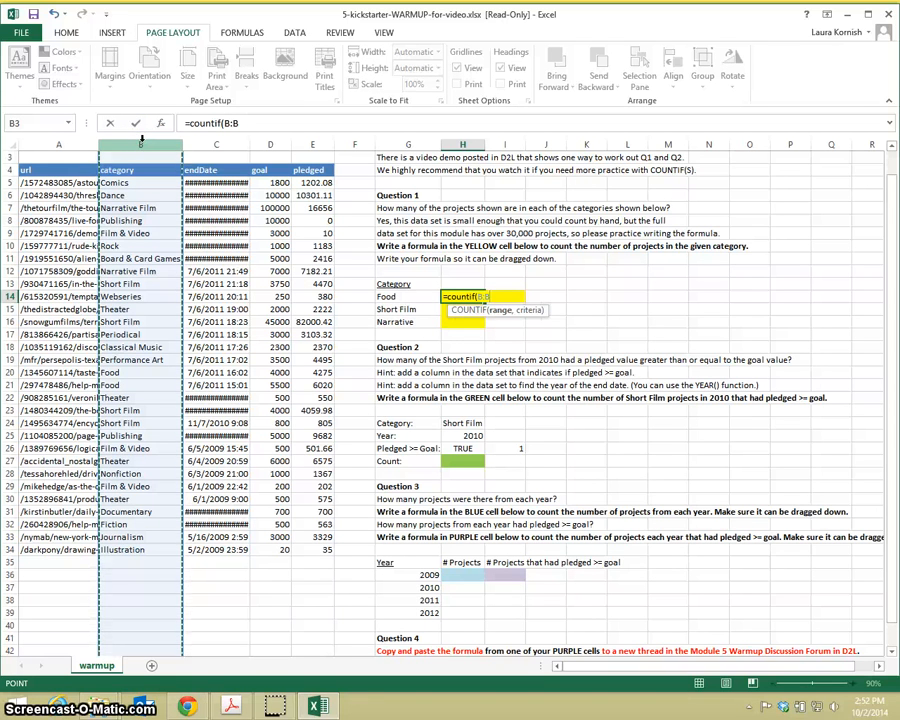
pyautogui.write(',')
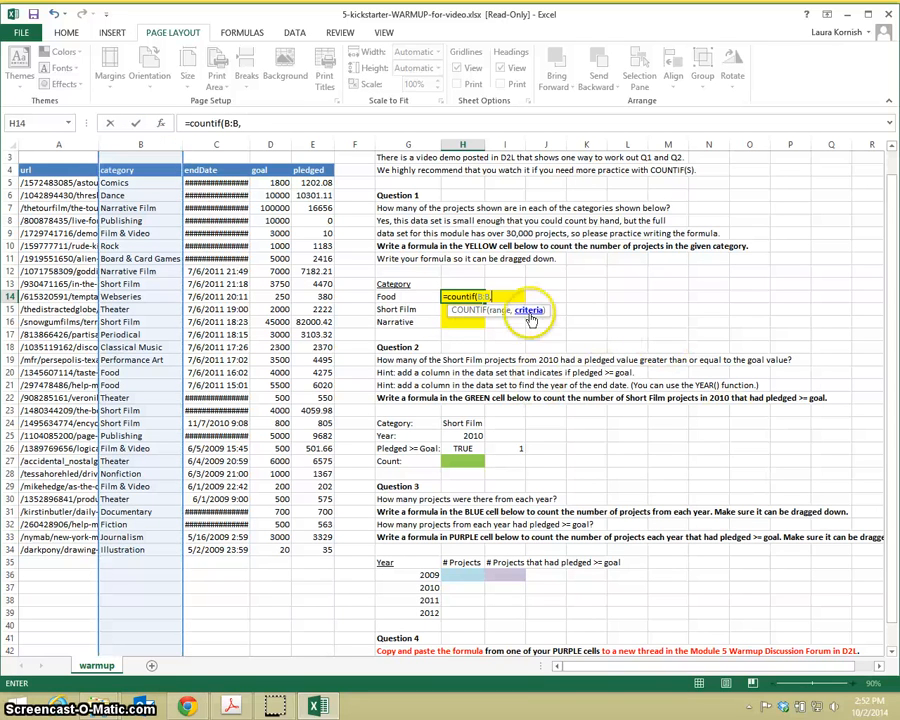
pyautogui.click(395, 297)
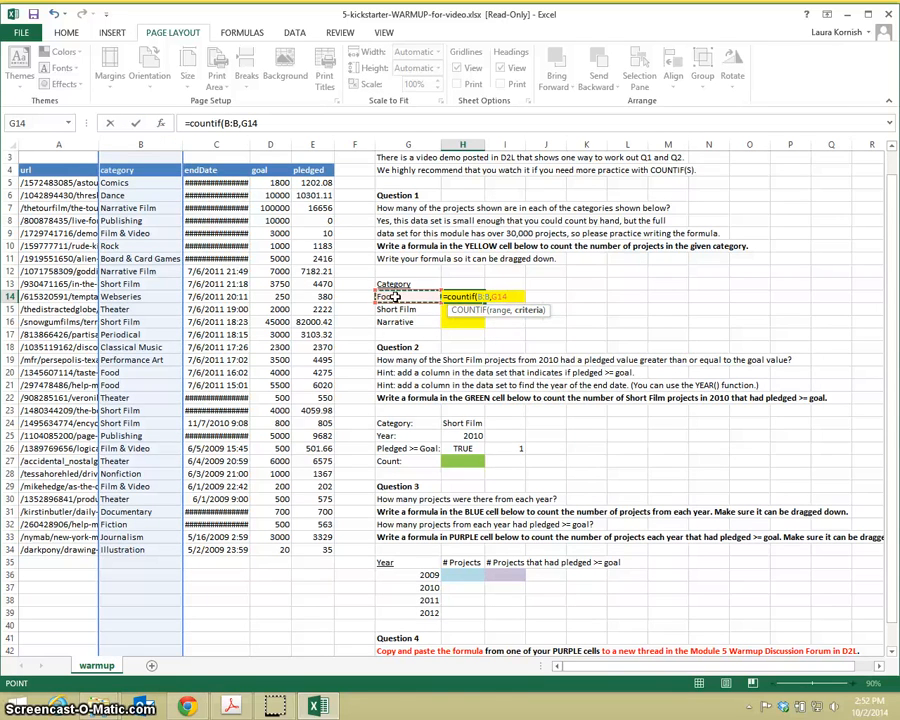
pyautogui.write(')')
pyautogui.press('Return')
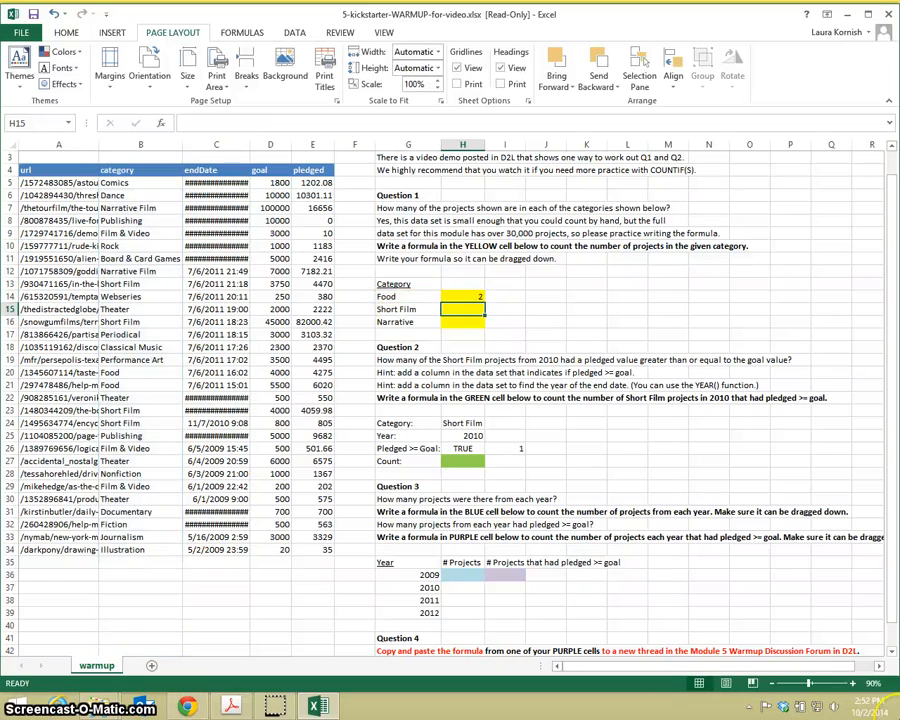
# Step: Examine the whole-column Food count formula in H14 and the cells it references
pyautogui.click(851, 683)
pyautogui.click(851, 683)
pyautogui.click(851, 683)
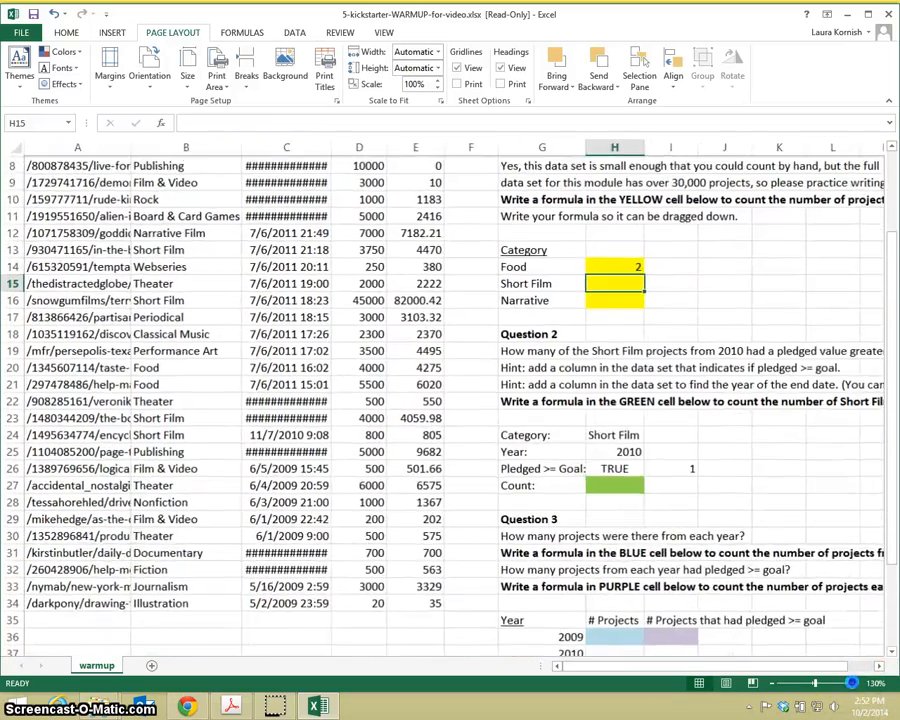
pyautogui.click(851, 683)
pyautogui.click(878, 666)
pyautogui.click(878, 666)
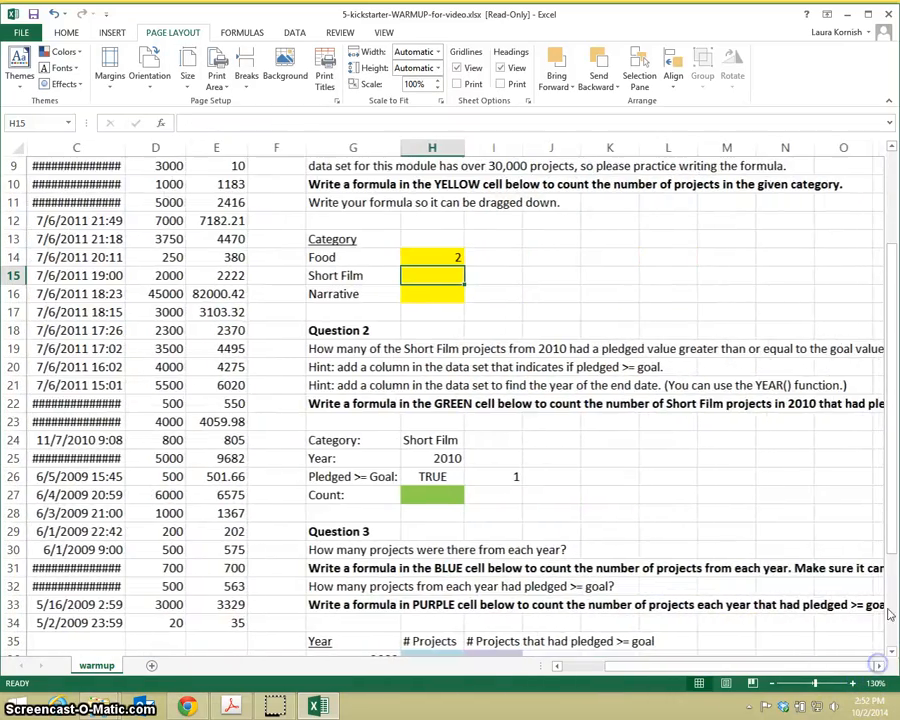
pyautogui.moveTo(891, 533); pyautogui.dragTo(895, 451)
pyautogui.click(436, 385)
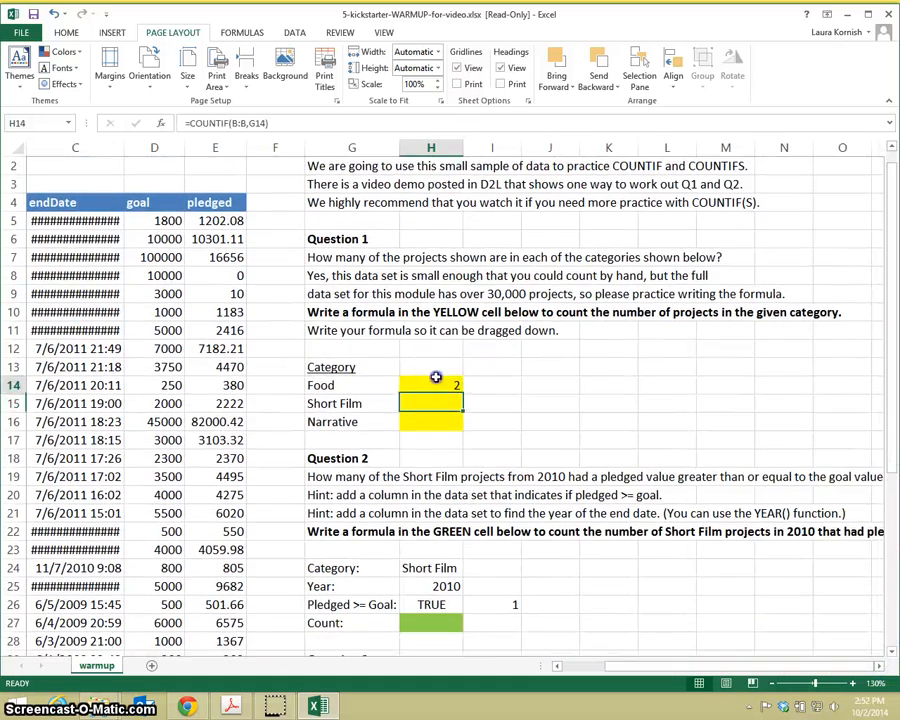
pyautogui.scroll(1, 436, 380)
pyautogui.doubleClick(434, 403)
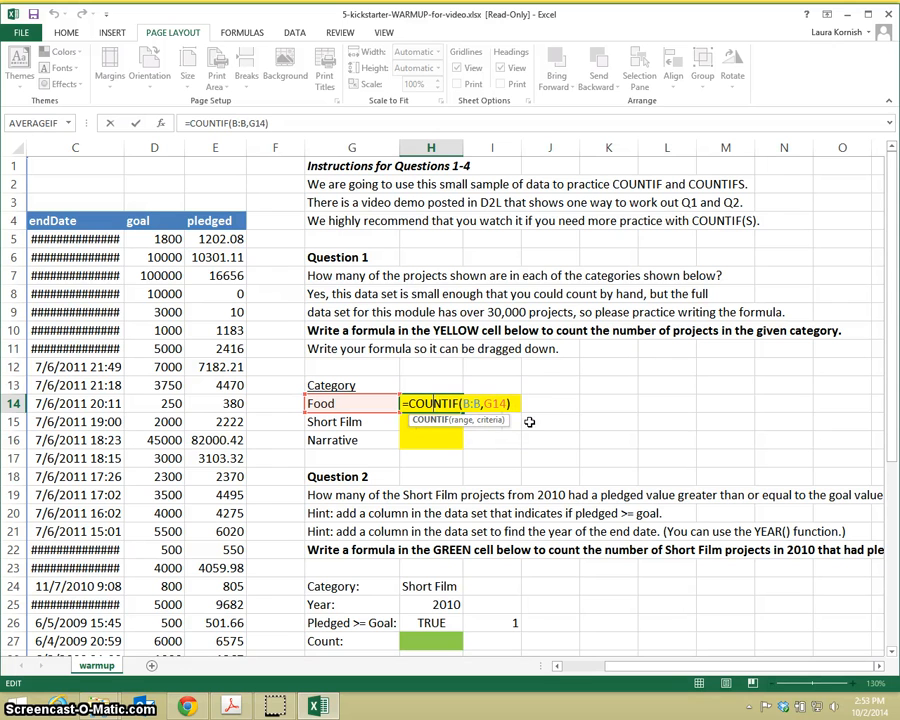
pyautogui.click(454, 384)
pyautogui.click(452, 403)
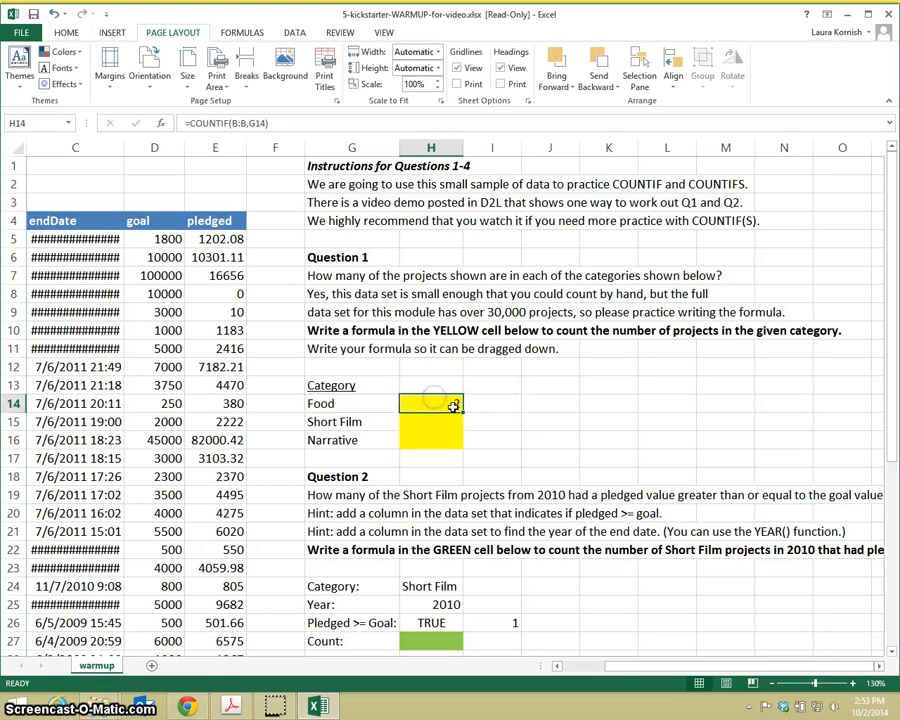
# Step: Fill the whole-column count formula from H14 down to H16 and check the references in the Short Film formula
pyautogui.moveTo(463, 410); pyautogui.dragTo(460, 440)
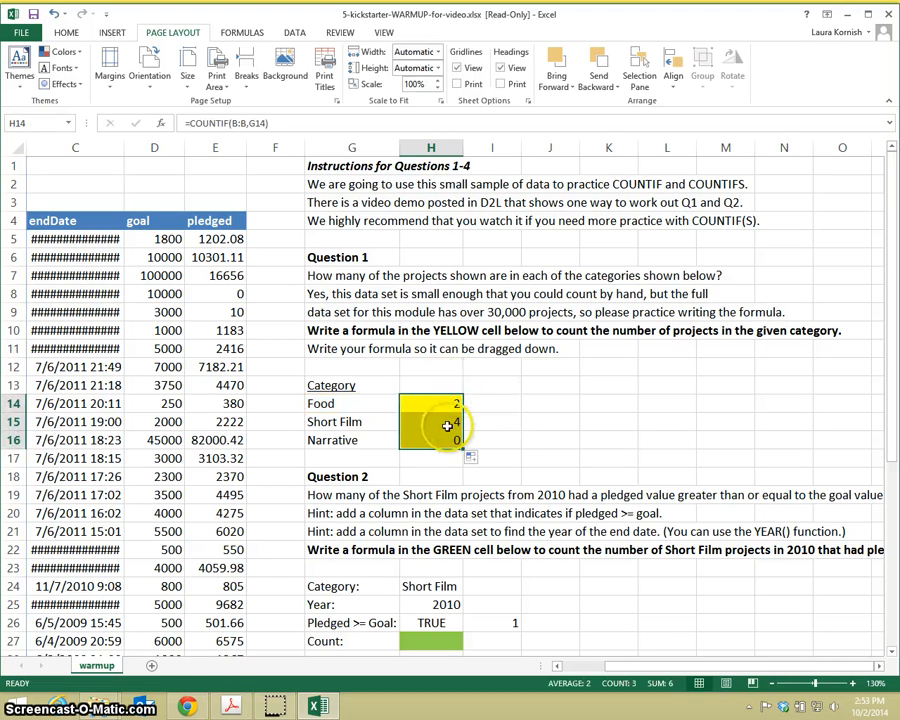
pyautogui.doubleClick(447, 426)
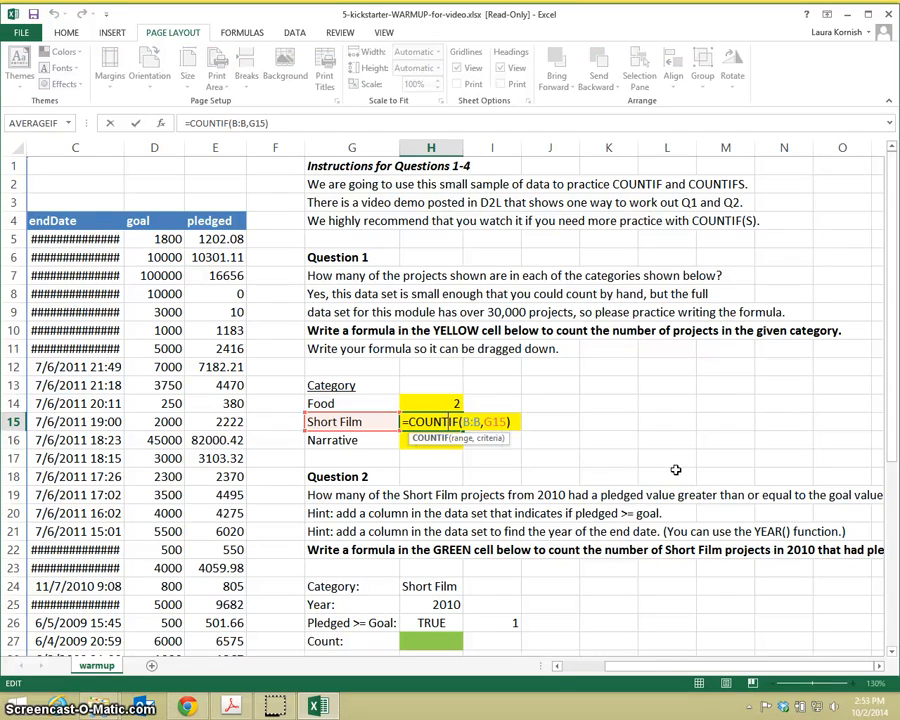
pyautogui.press('Return')
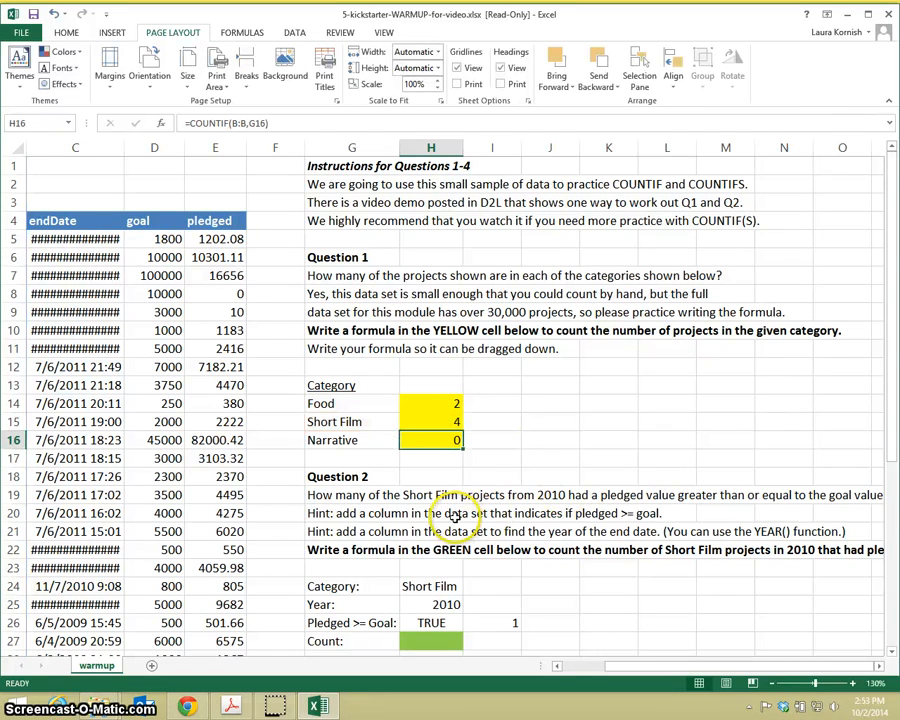
# Step: Read the Question 2 instructions and freeze the rows above row 5 to keep the data headers in view
pyautogui.scroll(-3, 455, 516)
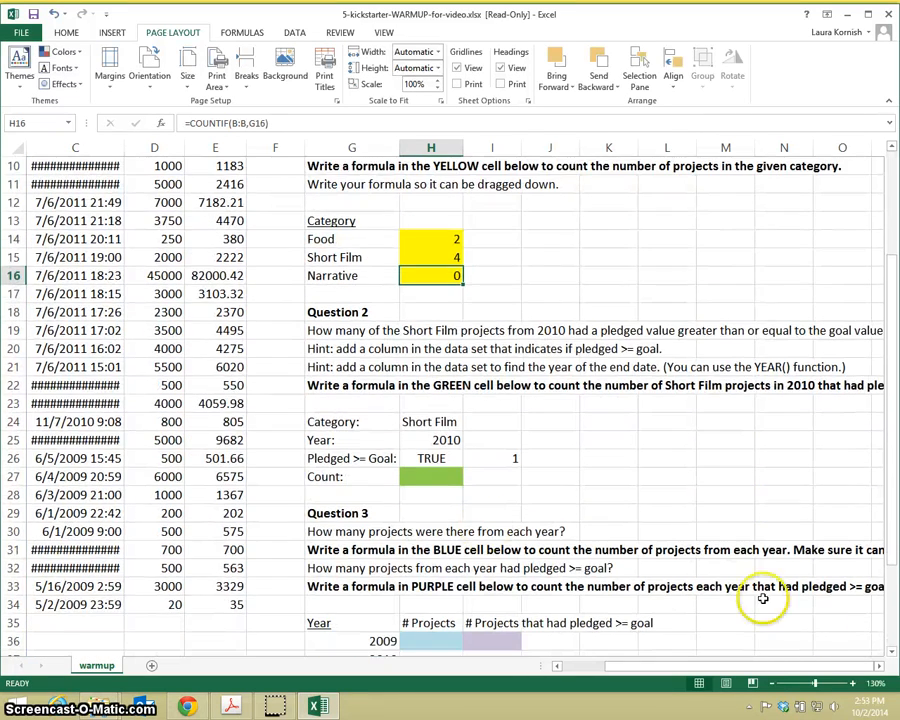
pyautogui.click(879, 666)
pyautogui.click(879, 666)
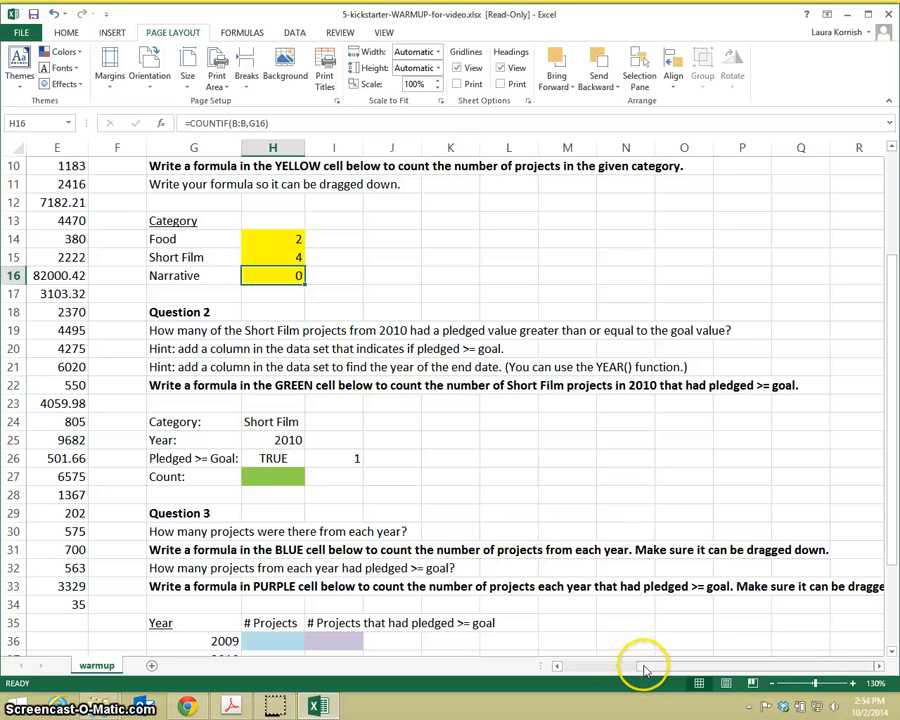
pyautogui.moveTo(645, 670); pyautogui.dragTo(566, 668)
pyautogui.scroll(3, 514, 568)
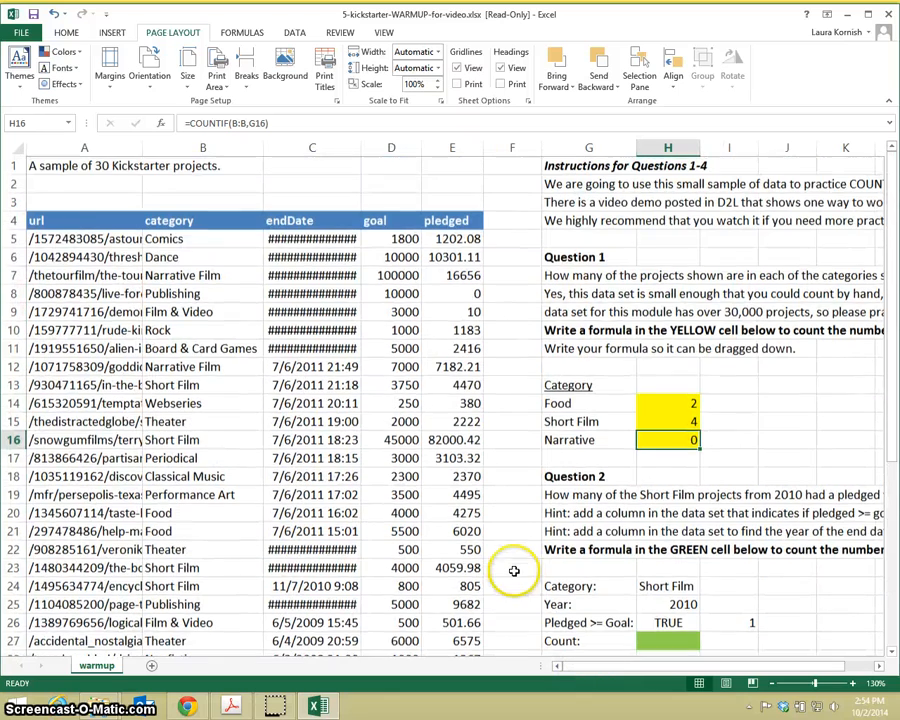
pyautogui.click(15, 239)
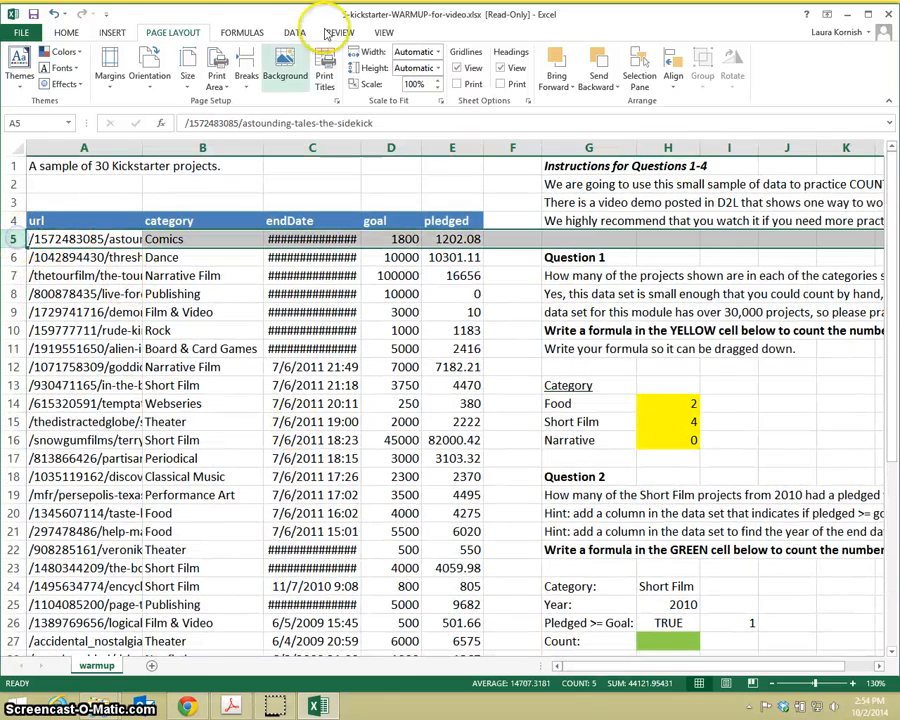
pyautogui.click(383, 32)
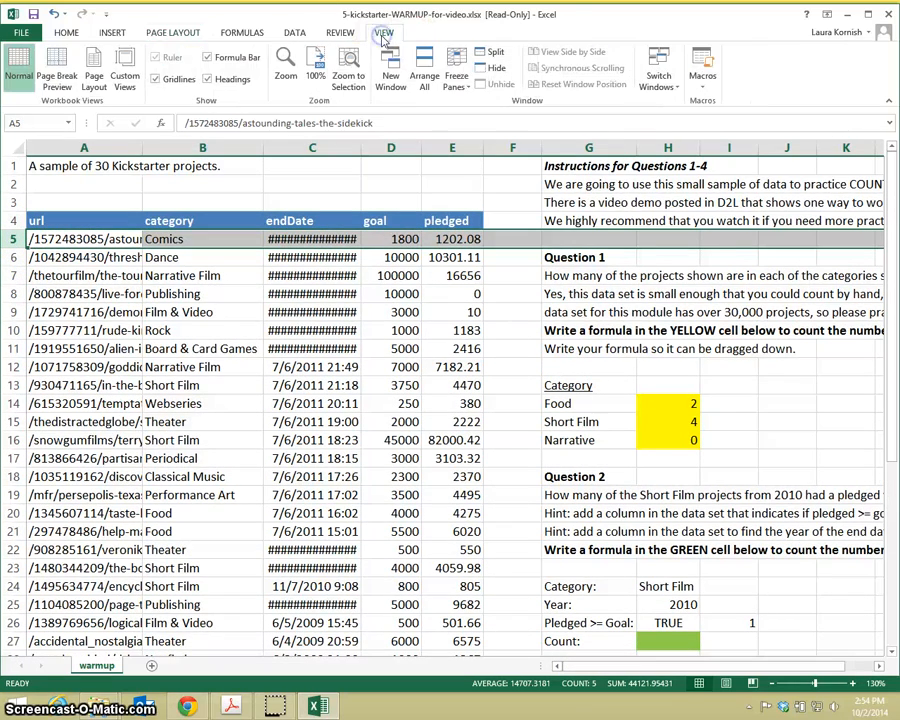
pyautogui.click(455, 82)
pyautogui.click(467, 103)
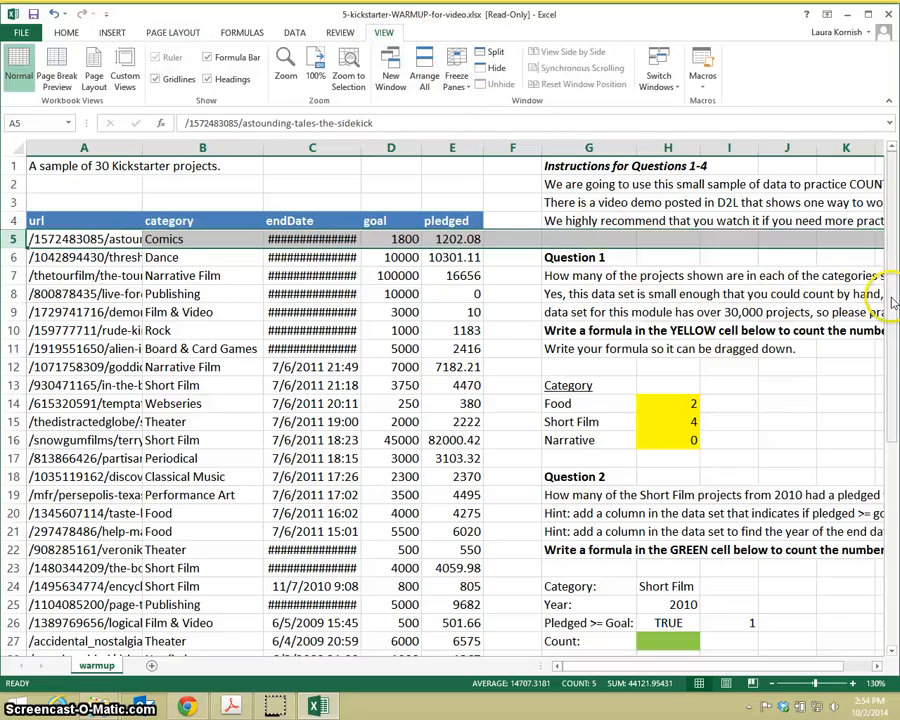
# Step: Enter =COUNTIFS(B:B,H24) in green cell H27 to count the Short Film projects as the first criterion of Question 2
pyautogui.moveTo(891, 305); pyautogui.dragTo(886, 464)
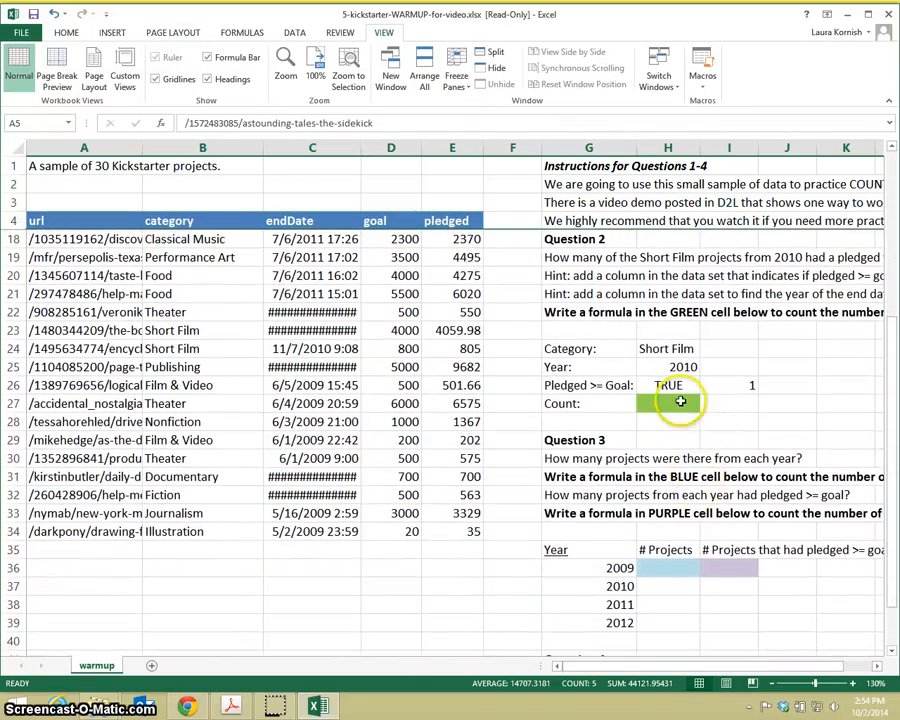
pyautogui.click(679, 403)
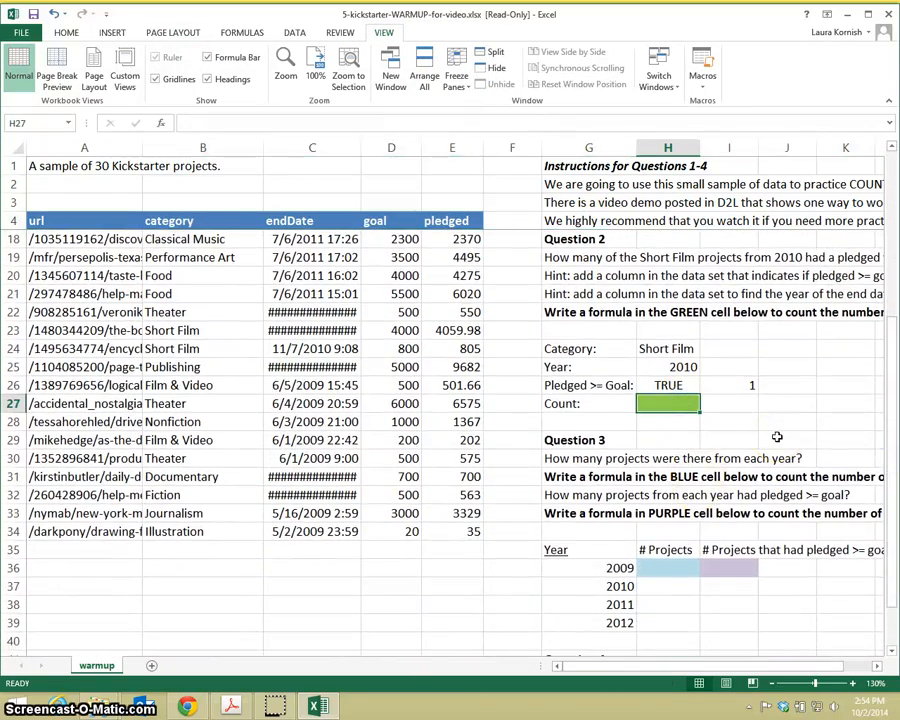
pyautogui.write('=countif')
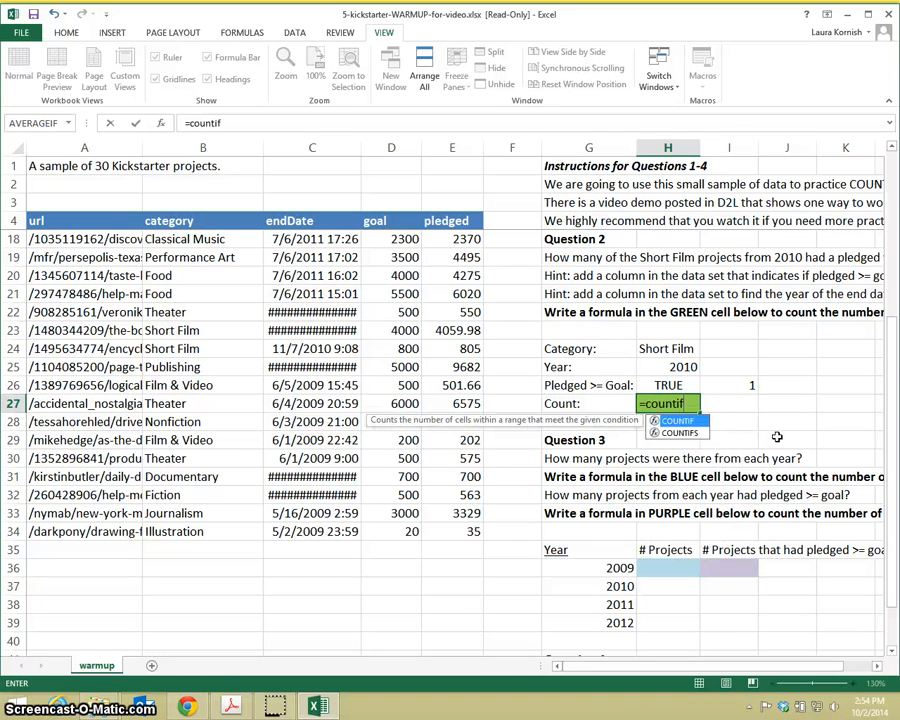
pyautogui.write('s')
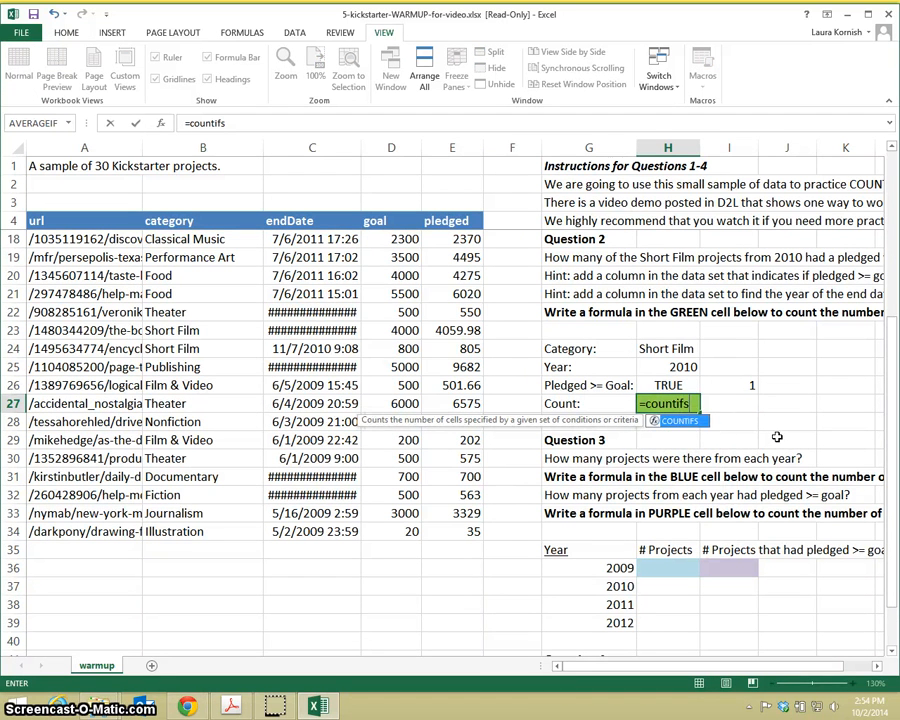
pyautogui.write('(')
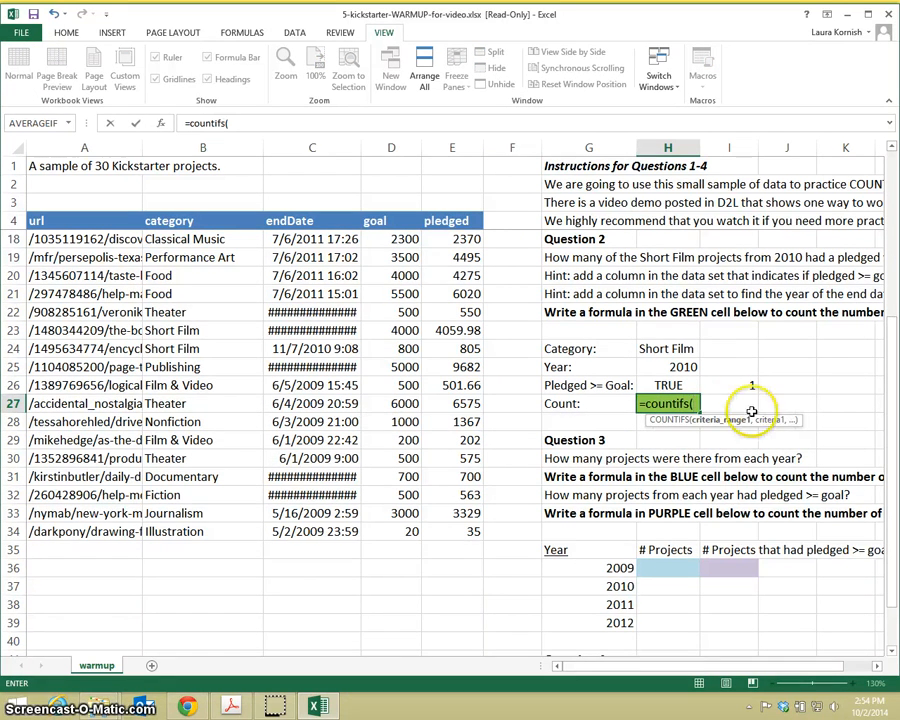
pyautogui.click(199, 144)
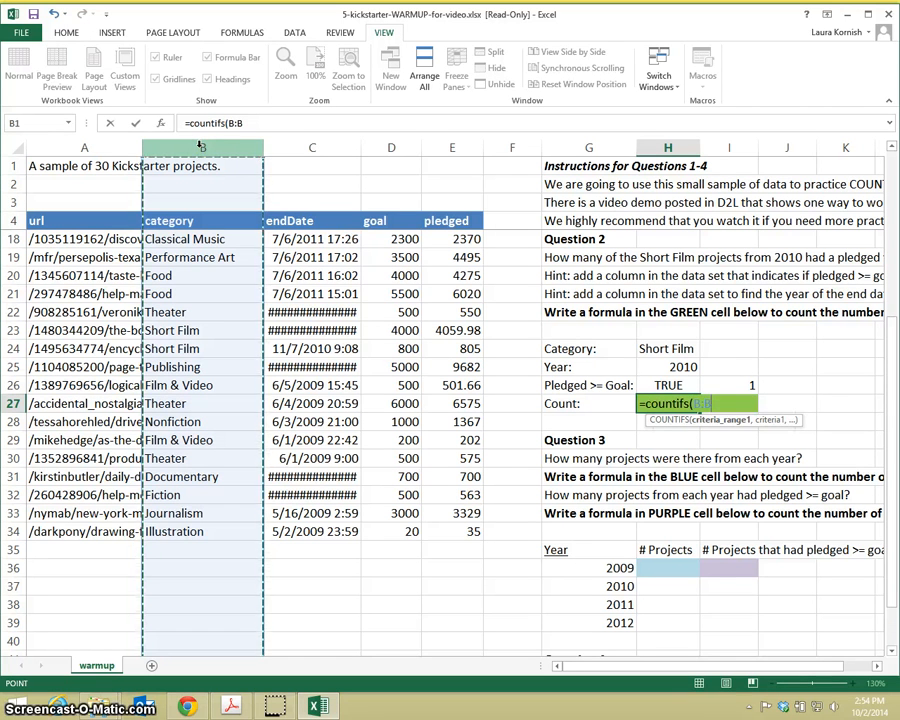
pyautogui.write(',')
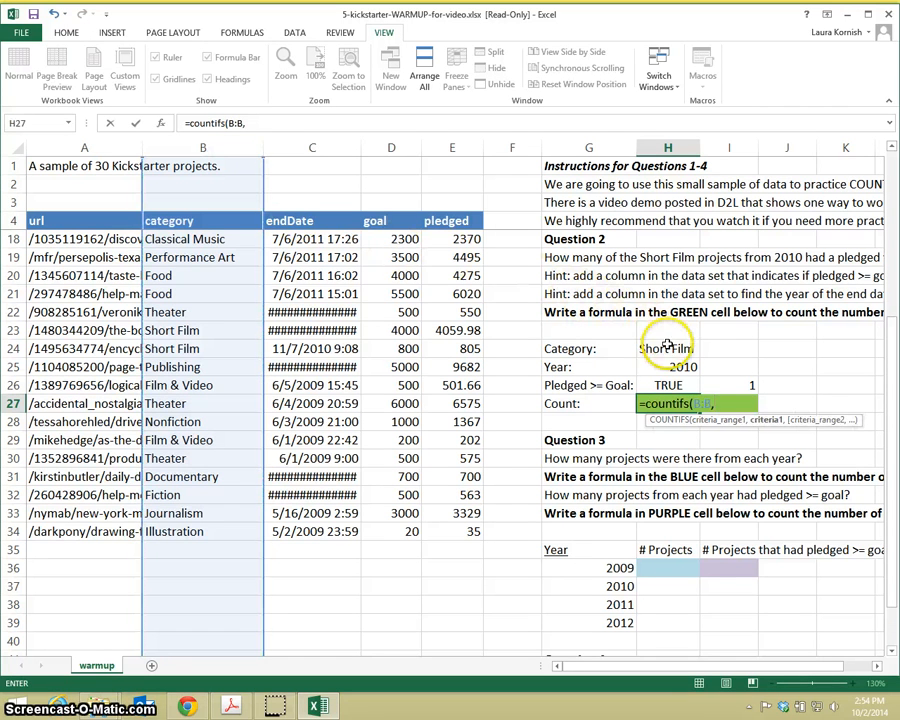
pyautogui.click(667, 347)
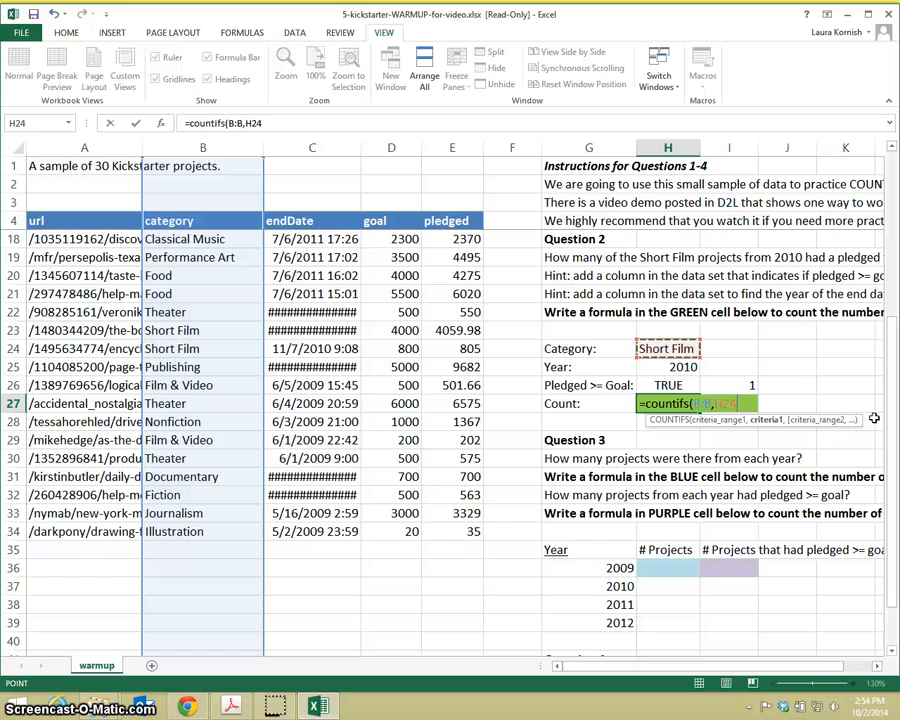
pyautogui.press('Return')
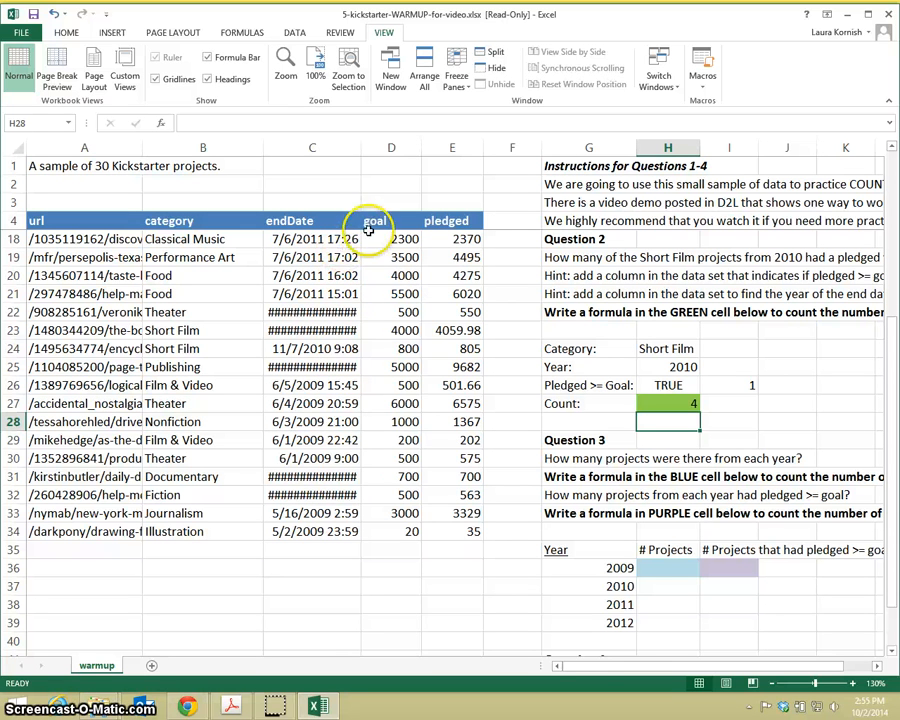
# Step: Insert a new column between endDate and goal, and give it the header "year" in row 4
pyautogui.click(388, 147)
pyautogui.rightClick(388, 147)
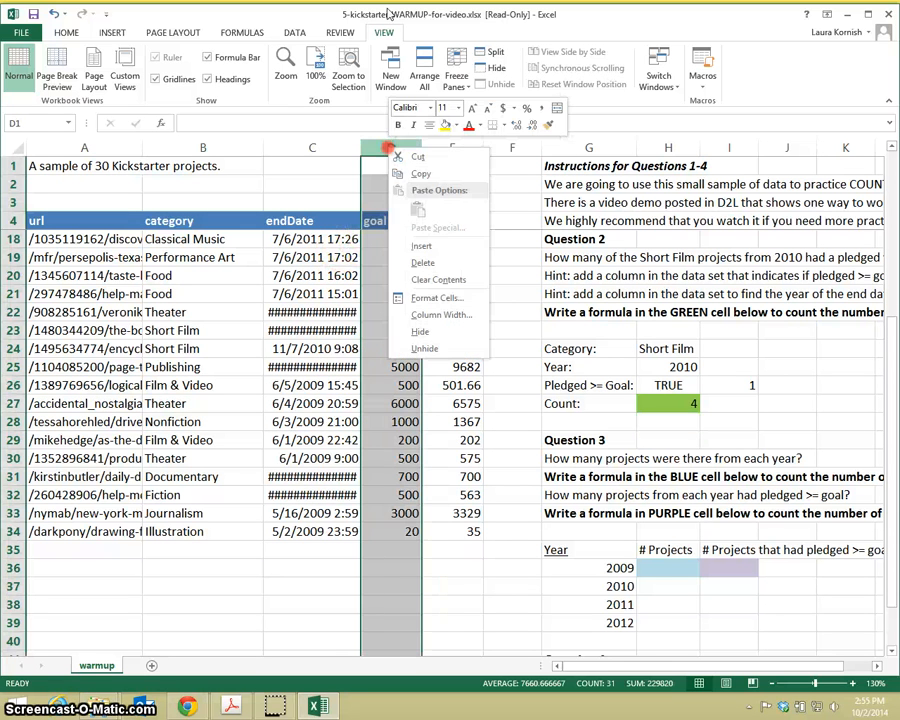
pyautogui.click(416, 243)
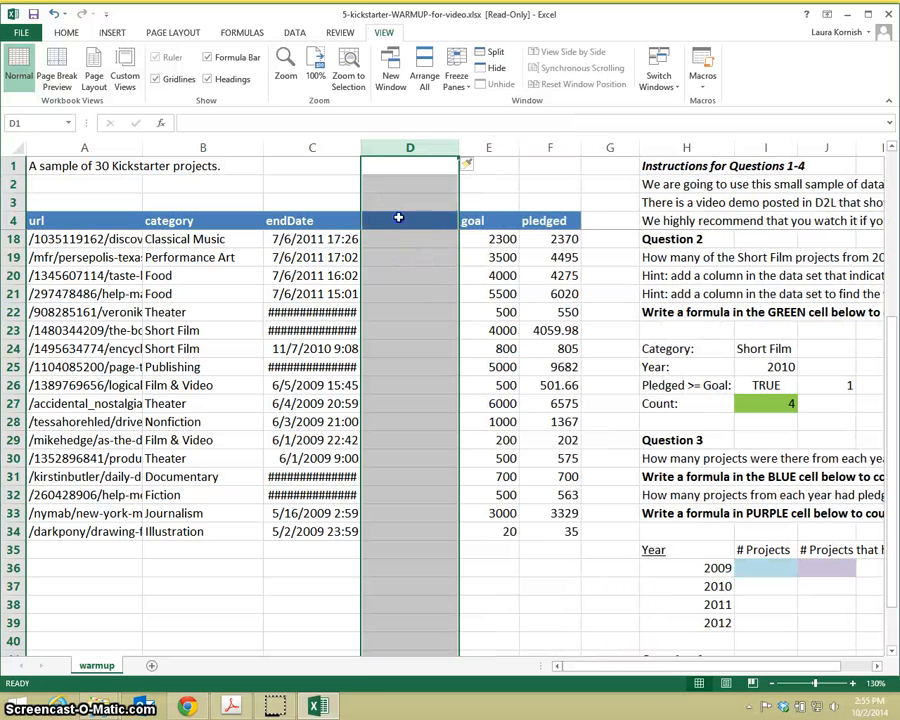
pyautogui.click(398, 217)
pyautogui.write('year')
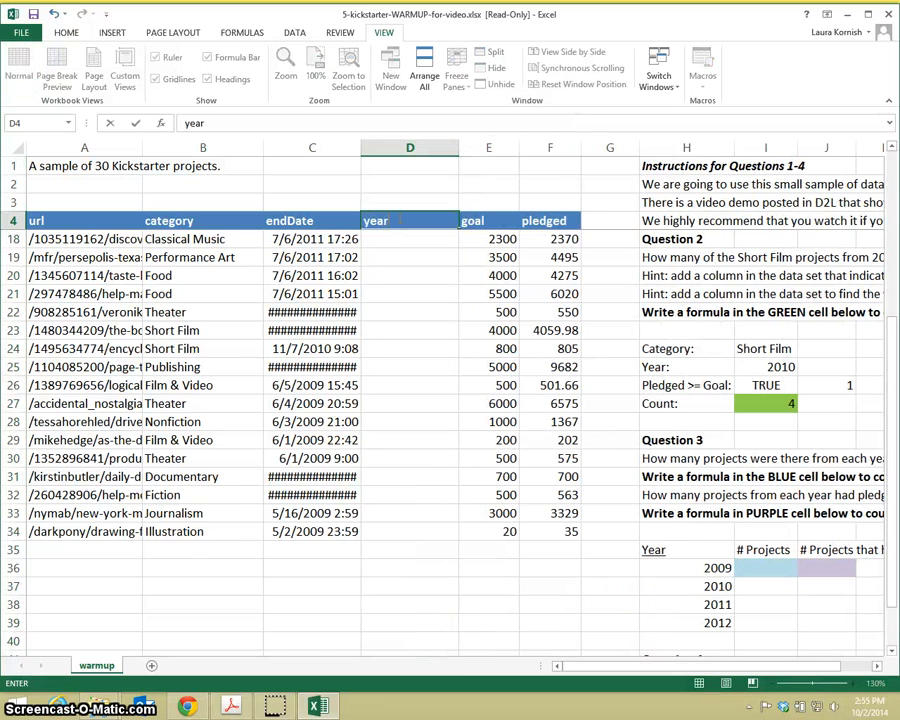
pyautogui.press('Return')
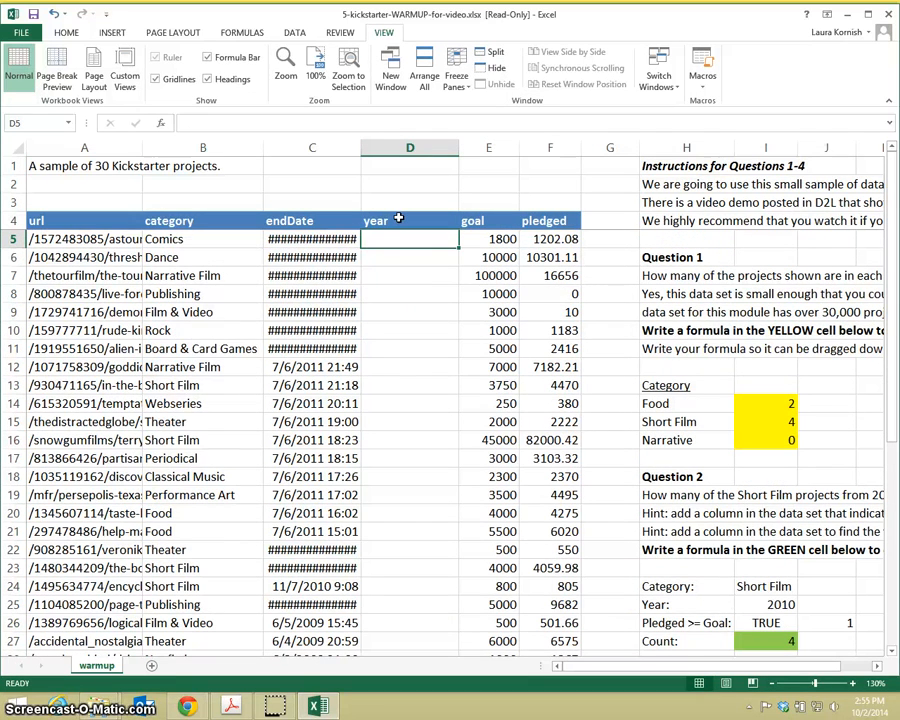
# Step: Enter =YEAR(C5) in D5 to extract the year from the first project's end date
pyautogui.write('=year(')
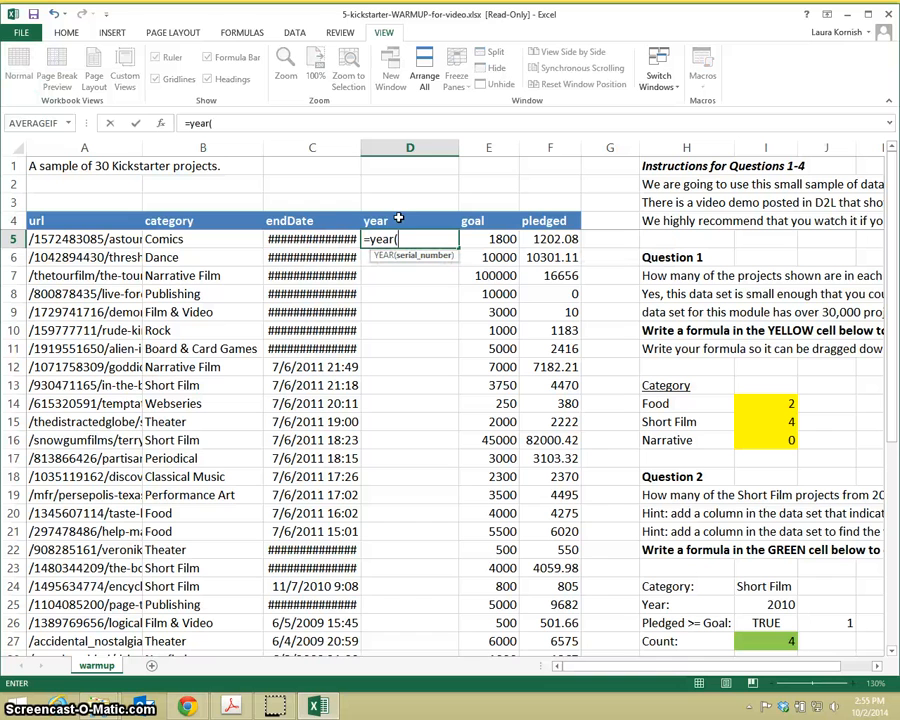
pyautogui.click(344, 238)
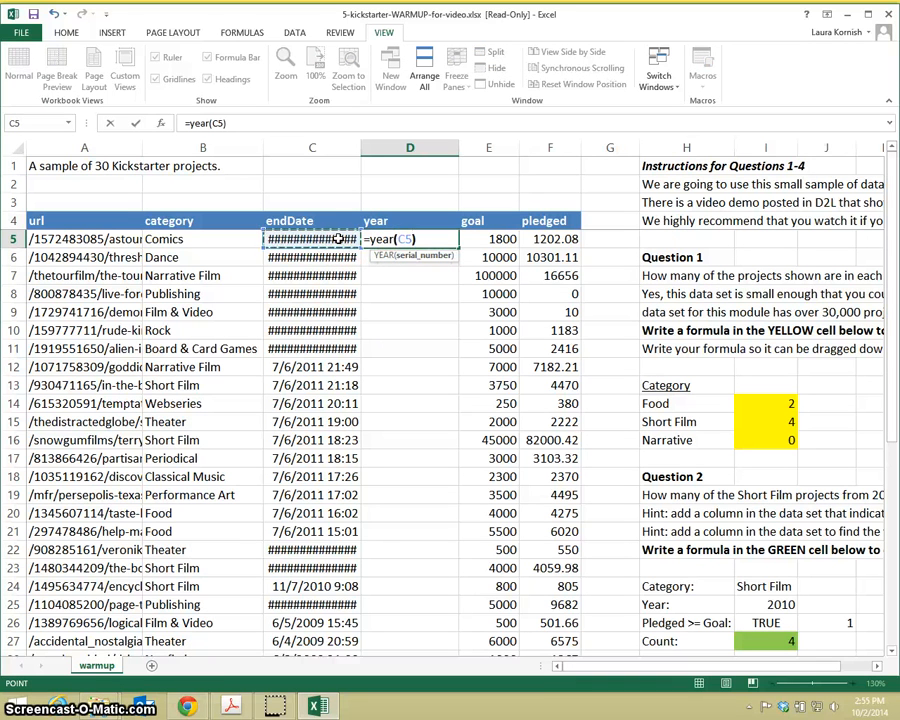
pyautogui.press('Return')
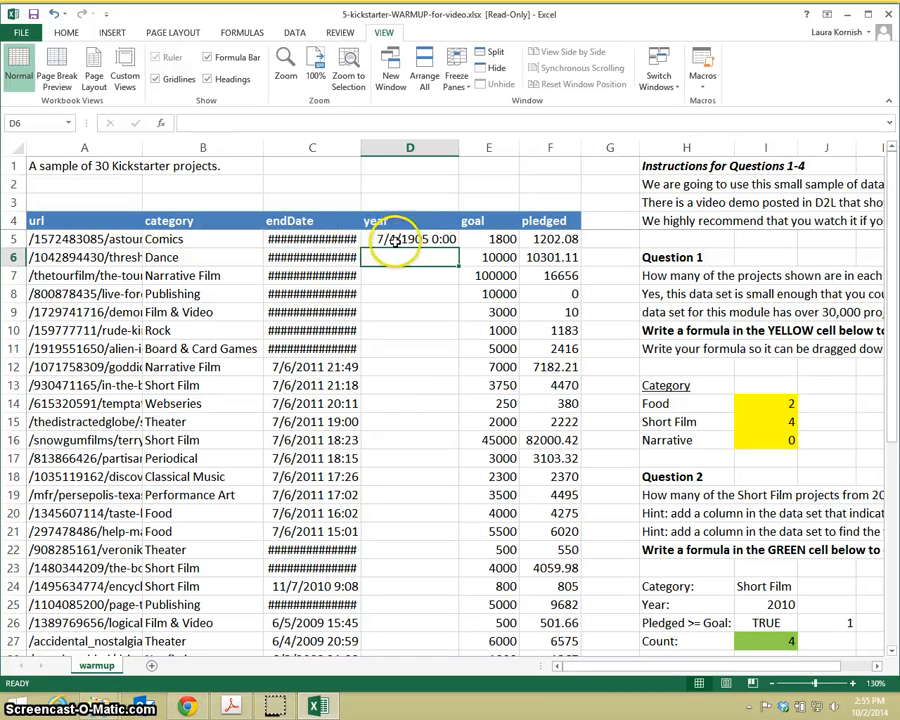
# Step: Change the number format of the year cell D5 to General
pyautogui.click(395, 243)
pyautogui.click(64, 32)
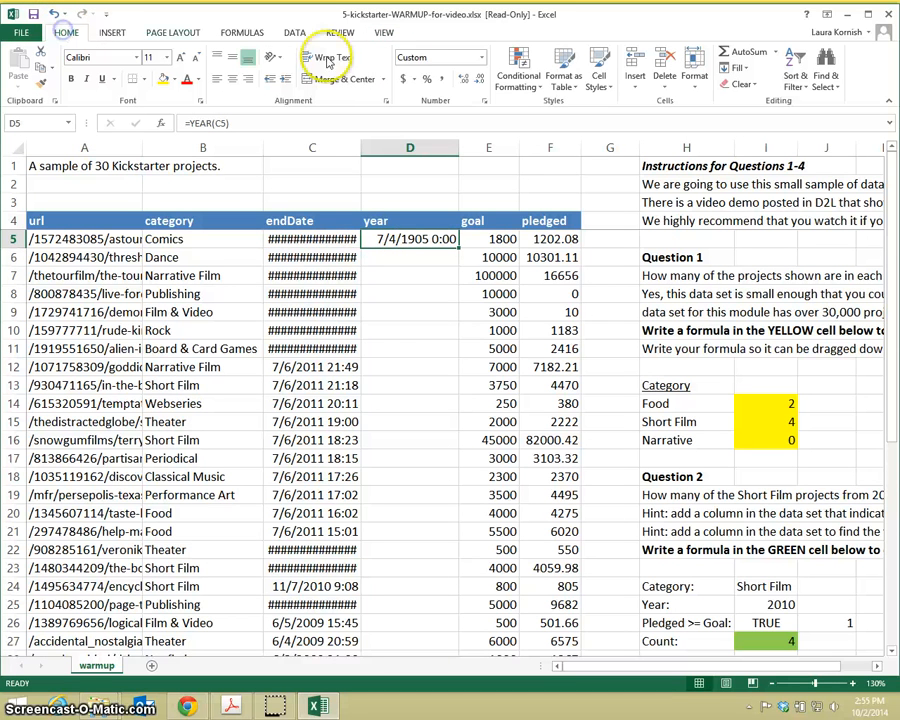
pyautogui.click(481, 57)
pyautogui.click(470, 76)
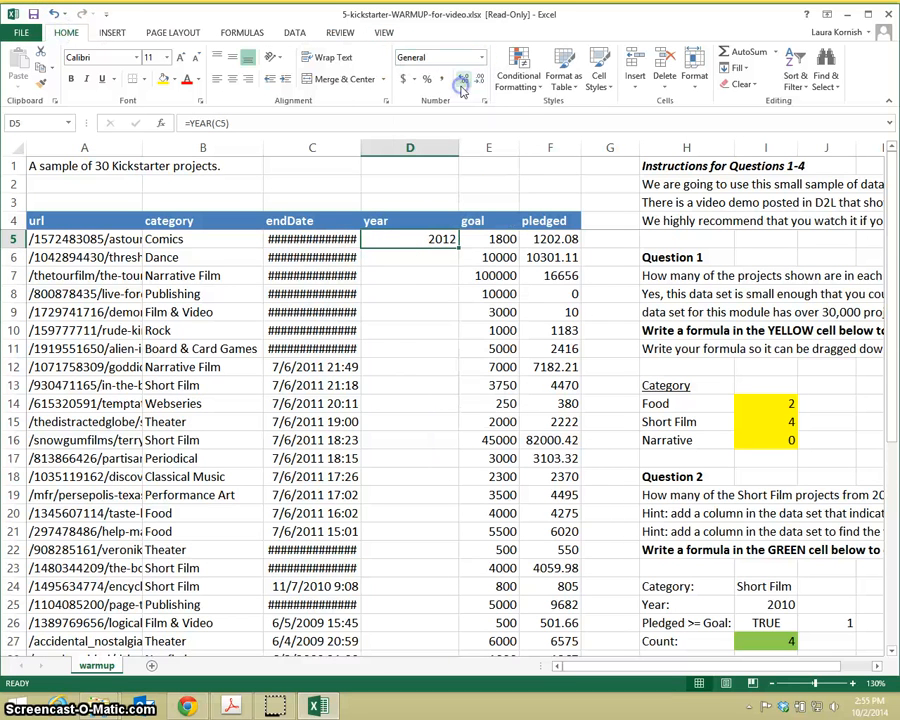
# Step: Widen the endDate column until its dates fit, and fill the D5 year formula down to all projects
pyautogui.moveTo(359, 148); pyautogui.dragTo(374, 148)
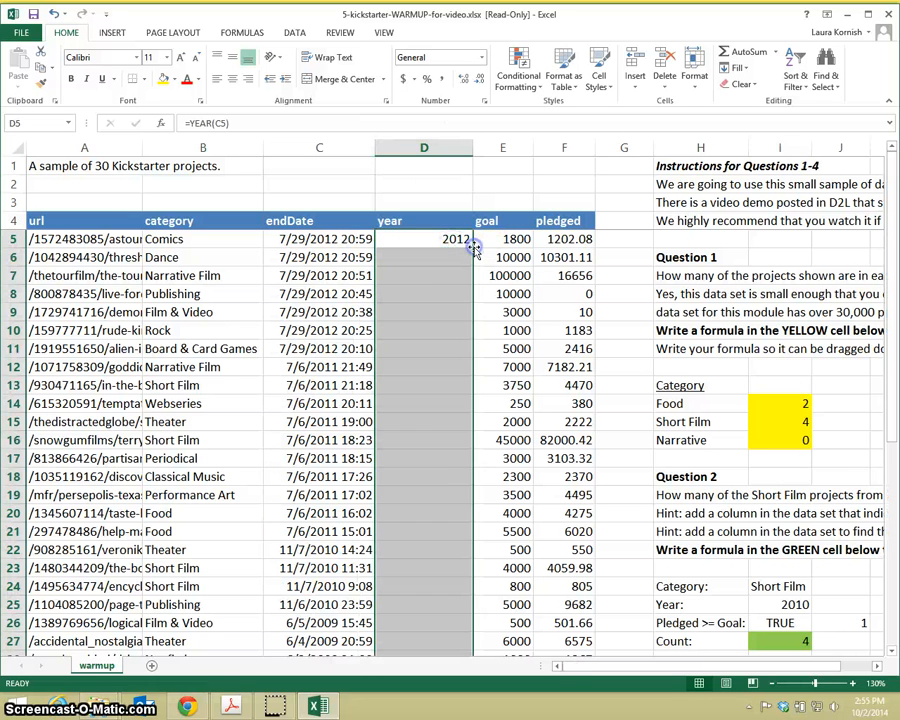
pyautogui.doubleClick(474, 247)
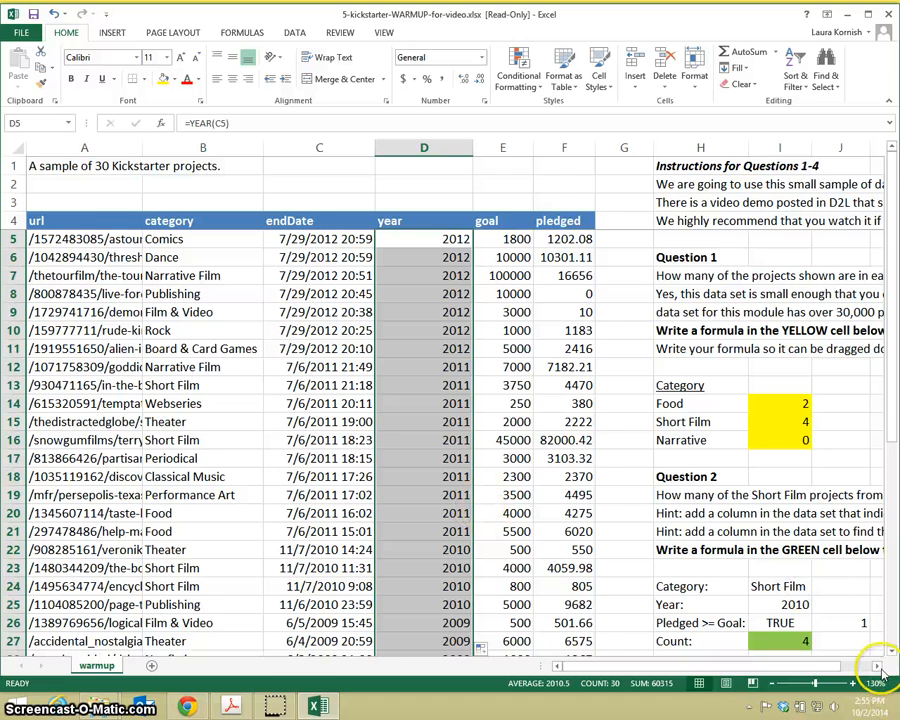
# Step: Add the year criterion to the green Question 2 cell I27, making the formula =COUNTIFS(B:B,I24,D:D,I25)
pyautogui.click(877, 666)
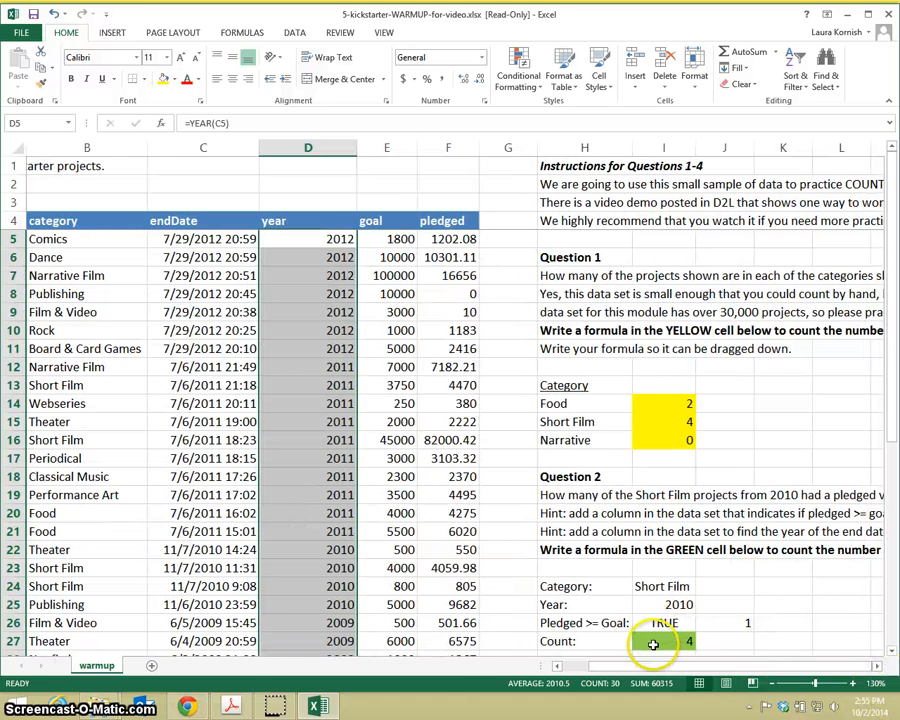
pyautogui.click(658, 641)
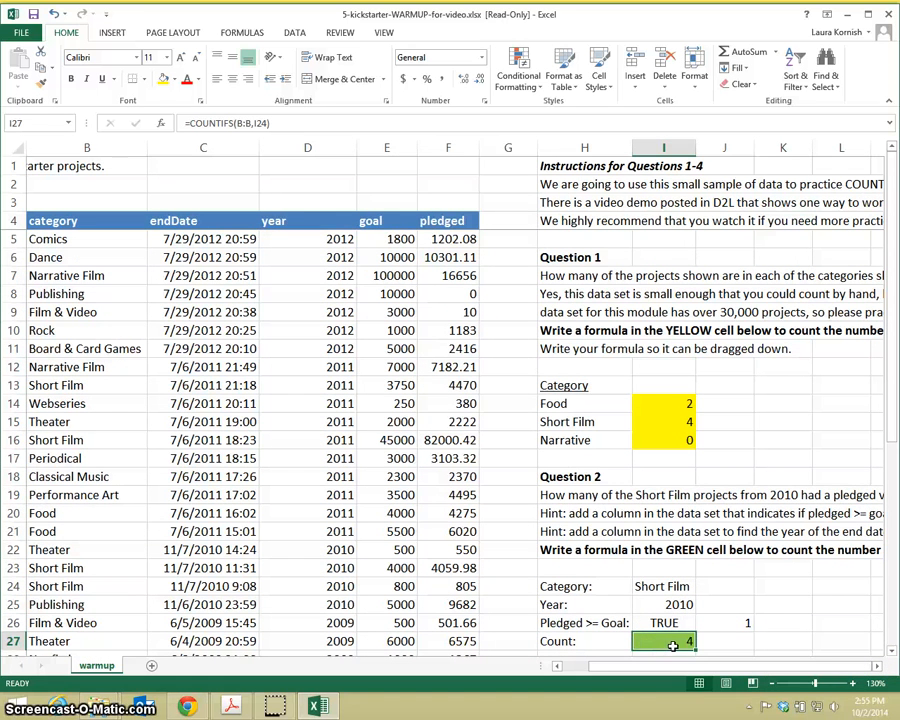
pyautogui.doubleClick(663, 641)
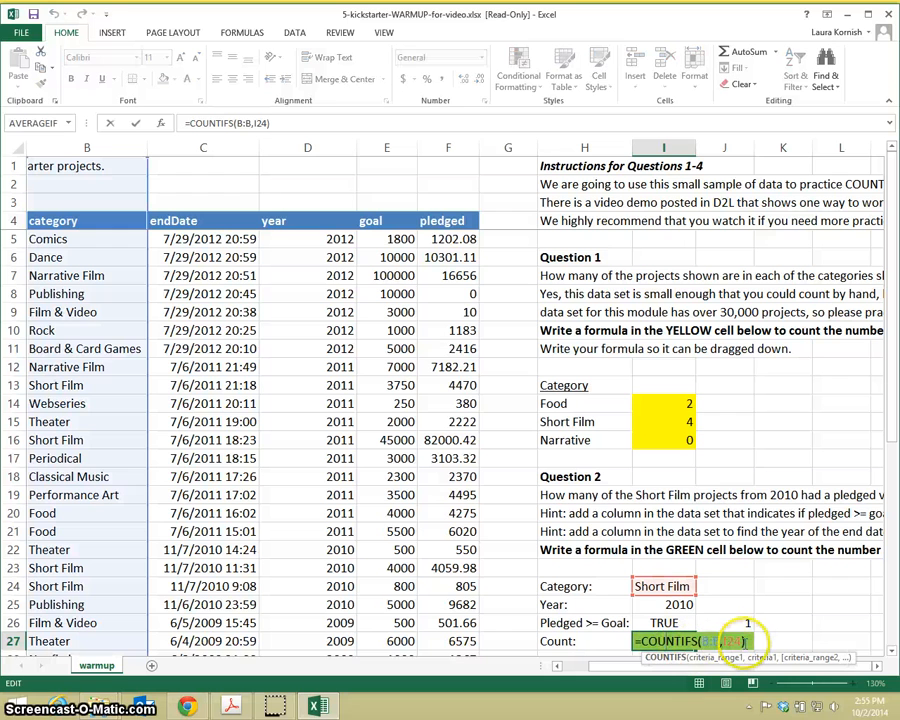
pyautogui.click(742, 642)
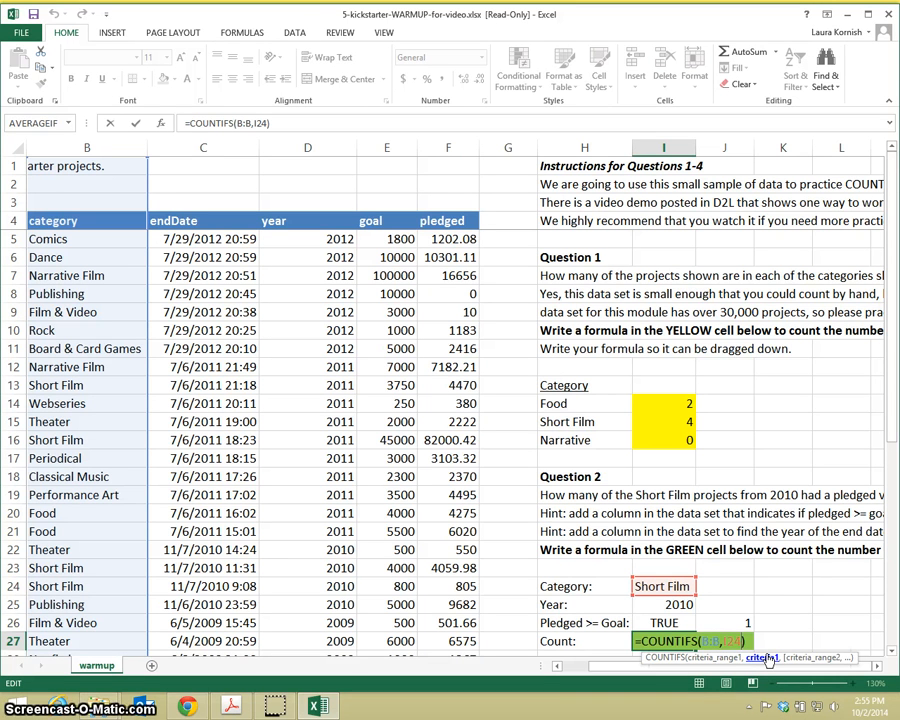
pyautogui.write(',')
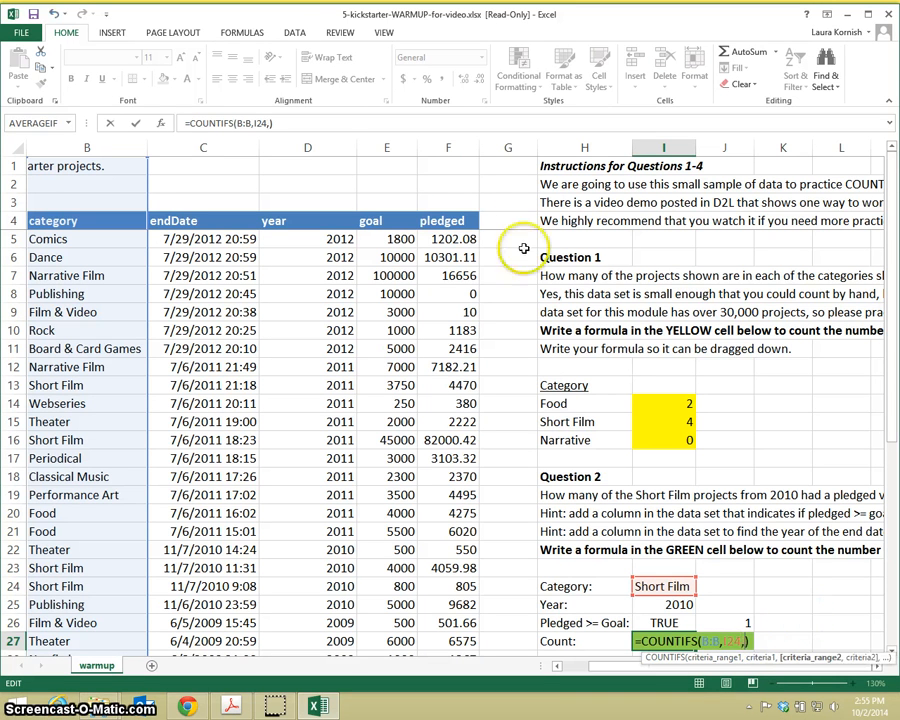
pyautogui.click(326, 147)
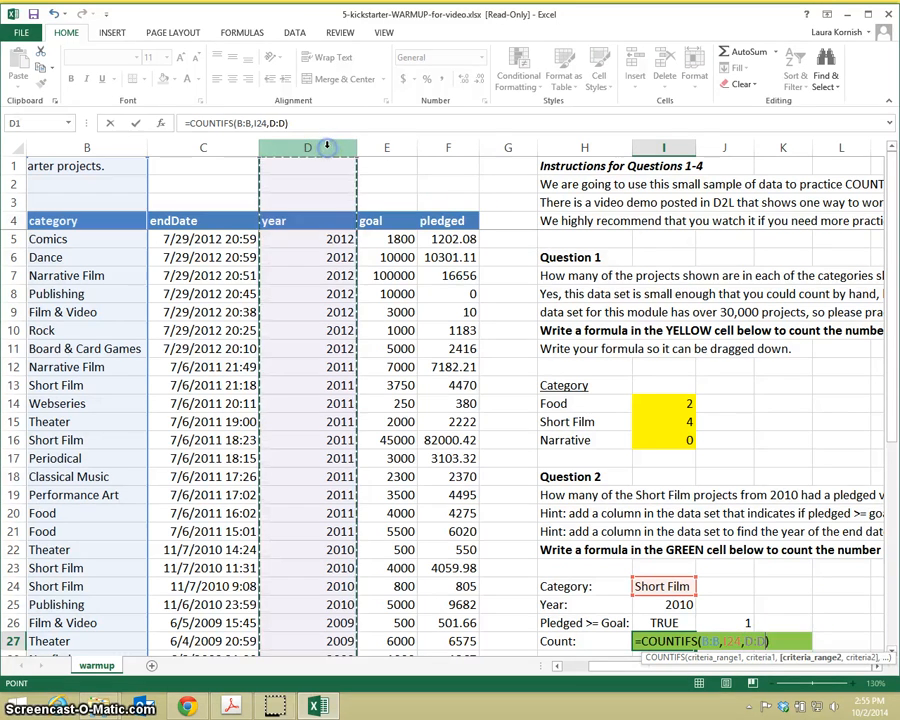
pyautogui.write(',')
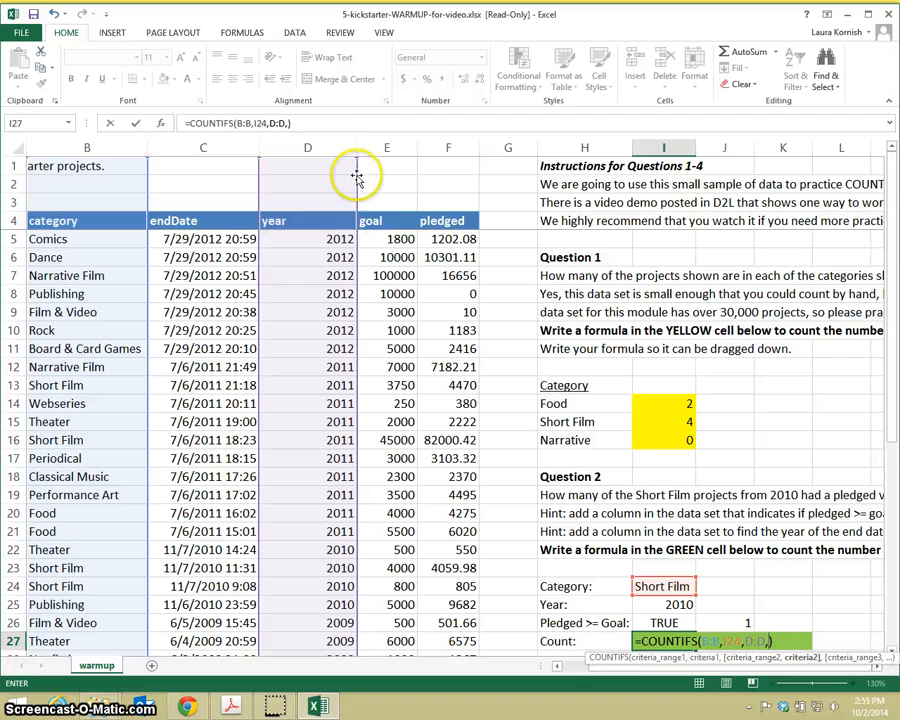
pyautogui.click(680, 604)
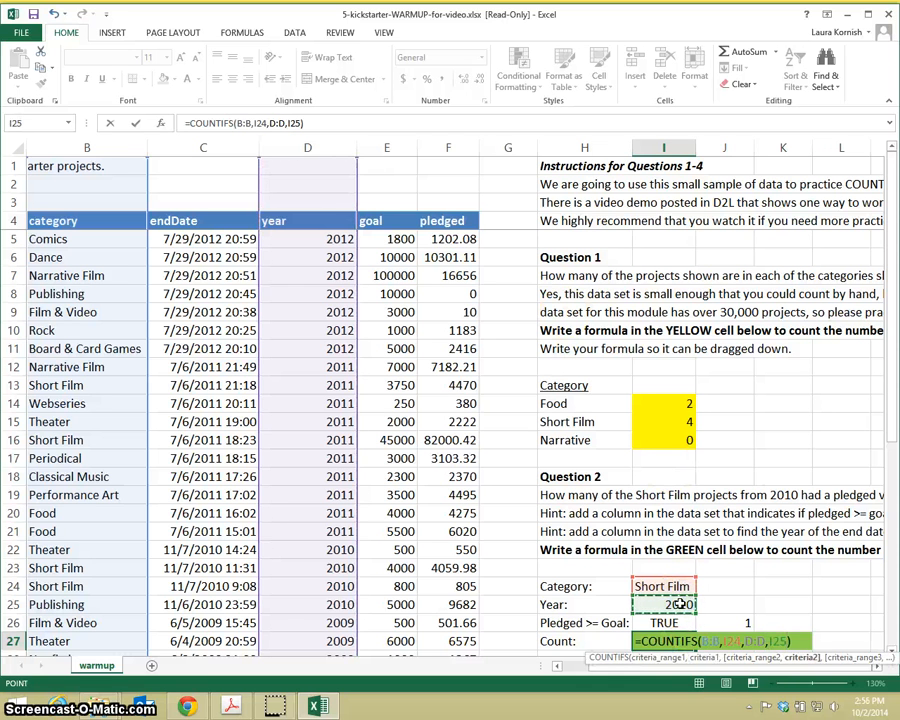
pyautogui.press('Return')
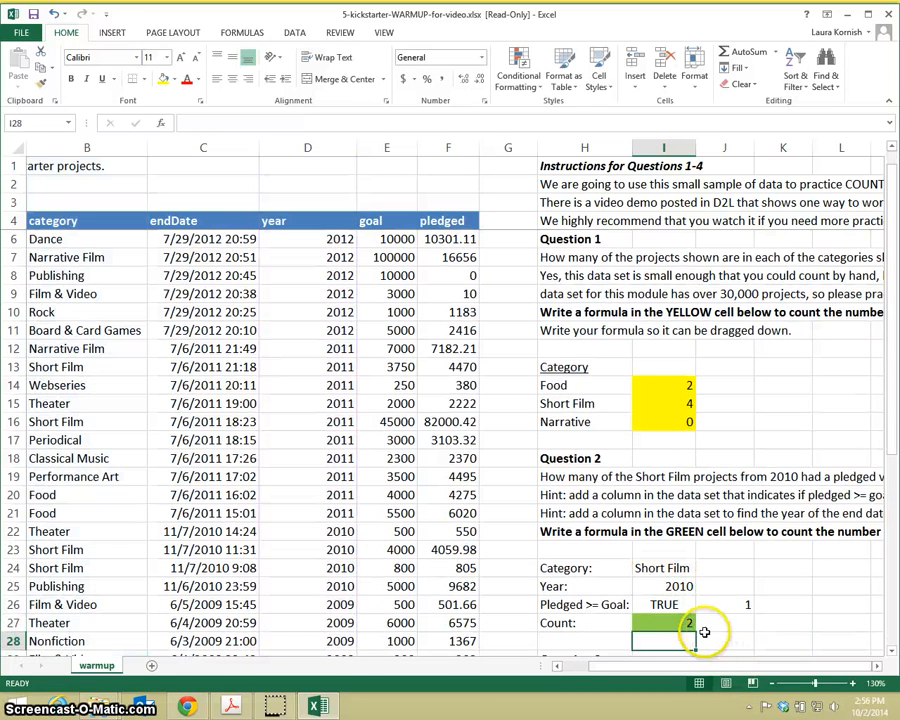
pyautogui.click(680, 626)
pyautogui.click(675, 620)
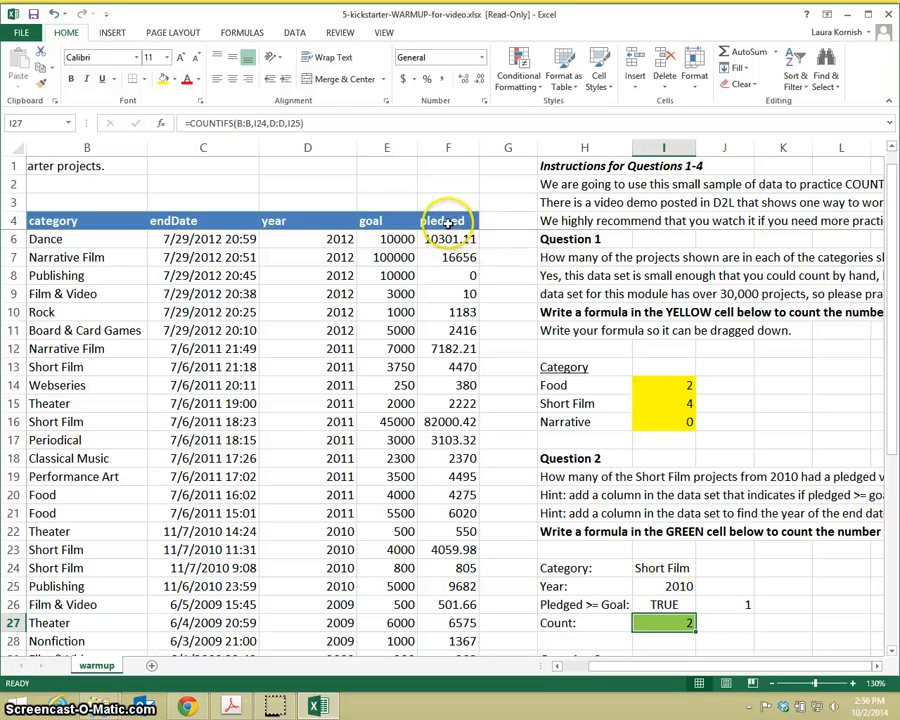
# Step: Insert a new column G directly after the pledged column, and give it the header "pledged>=goal" in row 4
pyautogui.click(507, 148)
pyautogui.rightClick(507, 148)
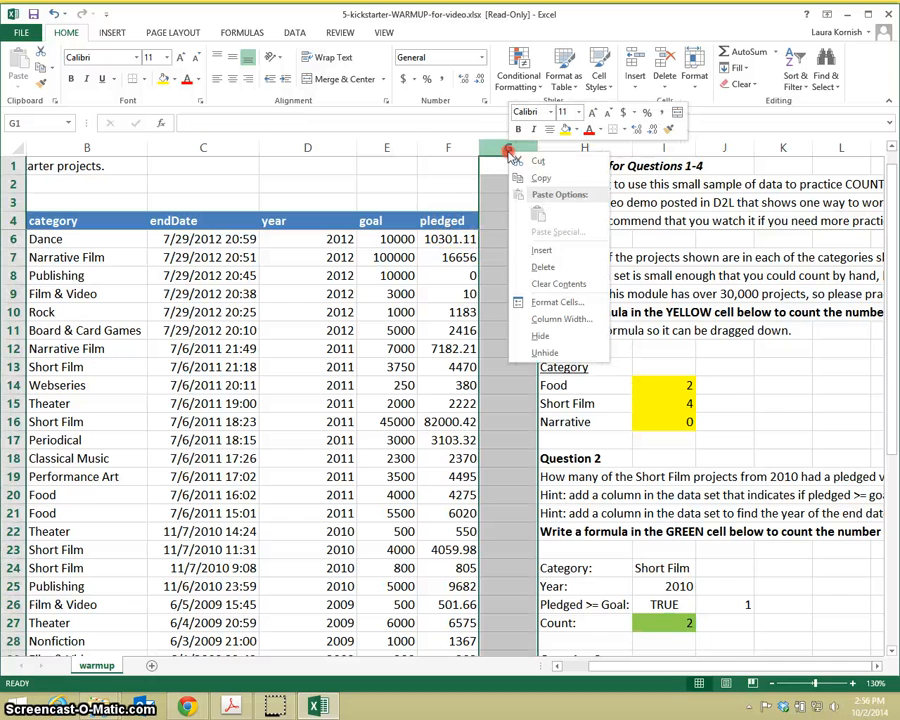
pyautogui.click(538, 236)
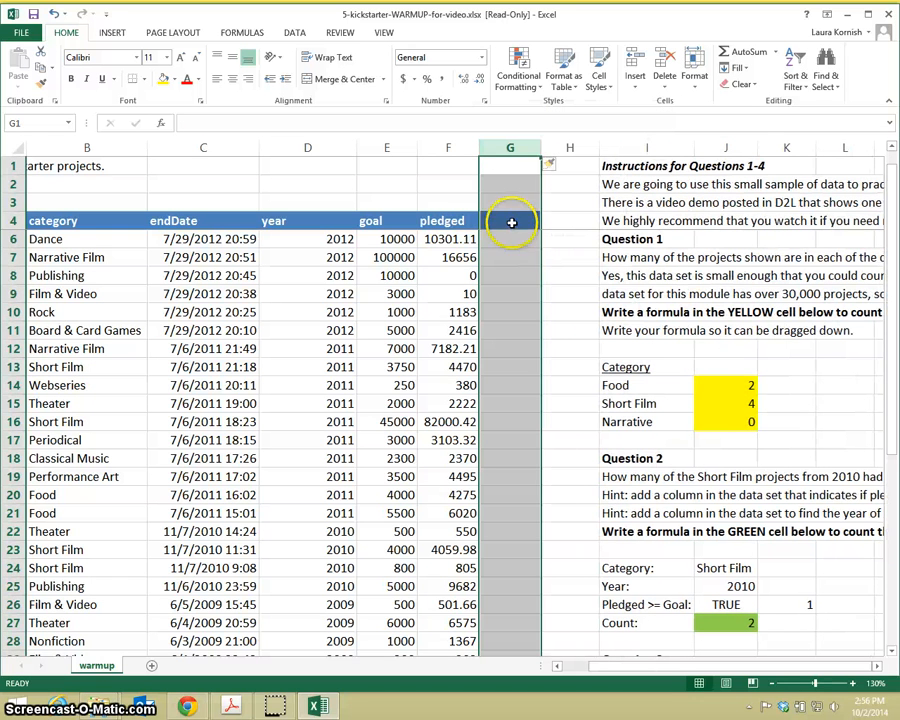
pyautogui.click(511, 221)
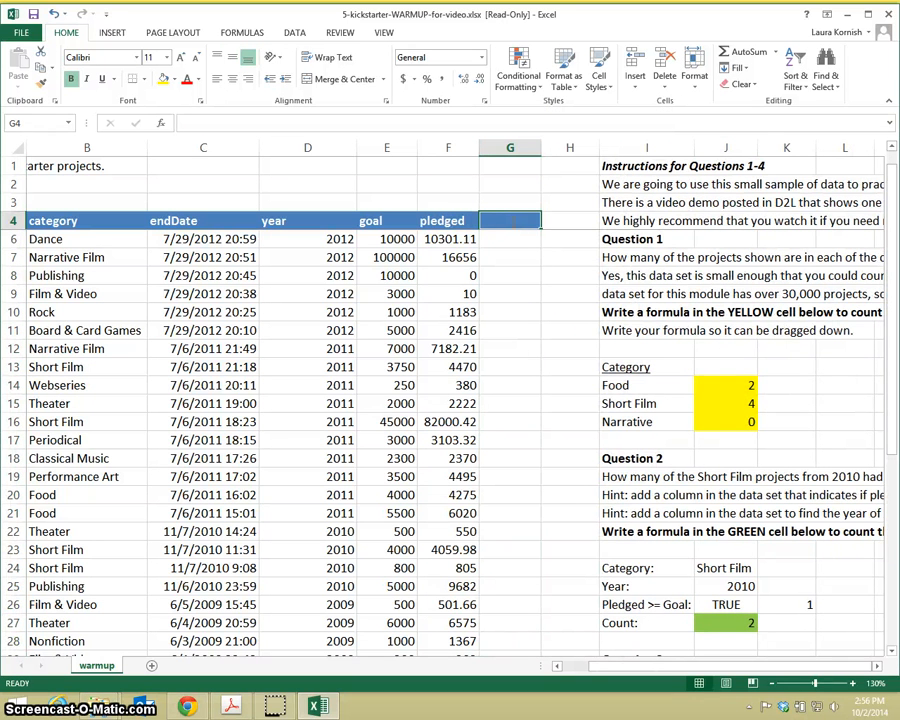
pyautogui.write('pledged')
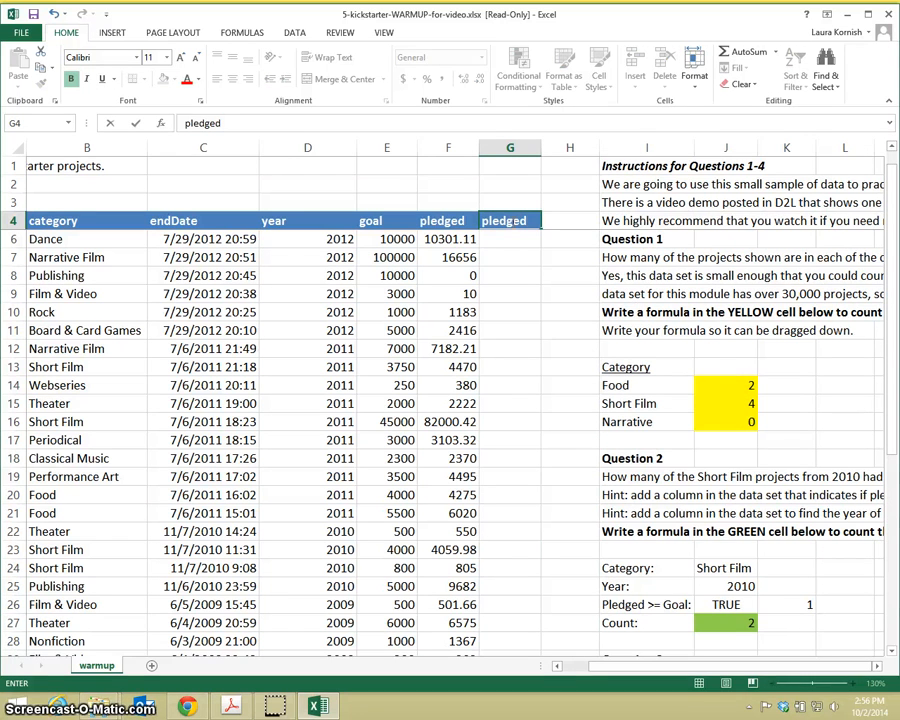
pyautogui.write('>=goal')
pyautogui.press('Return')
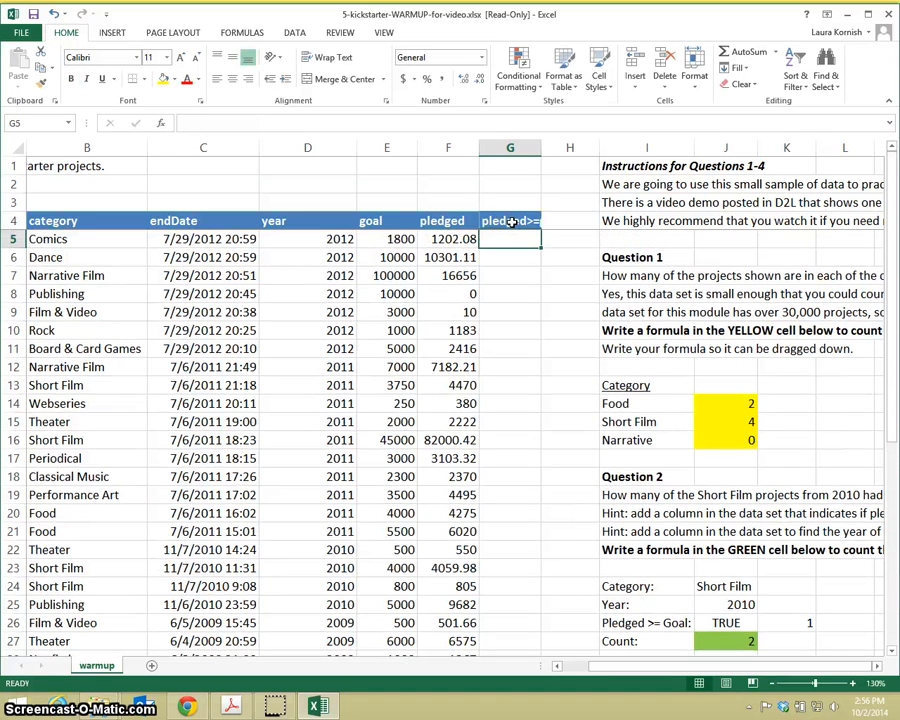
# Step: Enter =IF(F5>=E5,1,0) in G5 to flag whether the first project's pledged amount met its goal
pyautogui.write('=if')
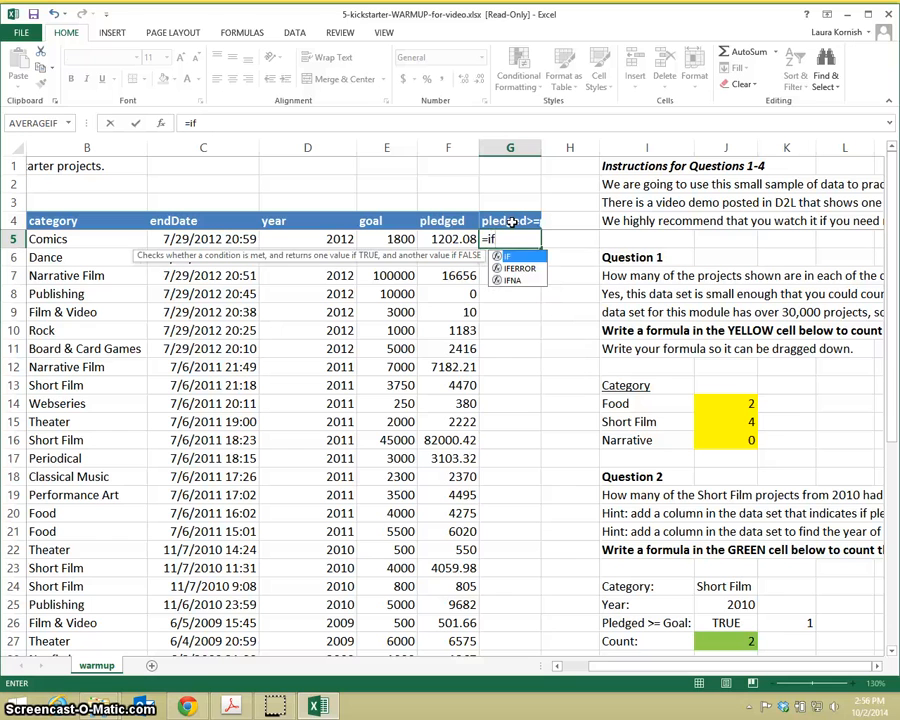
pyautogui.write('(')
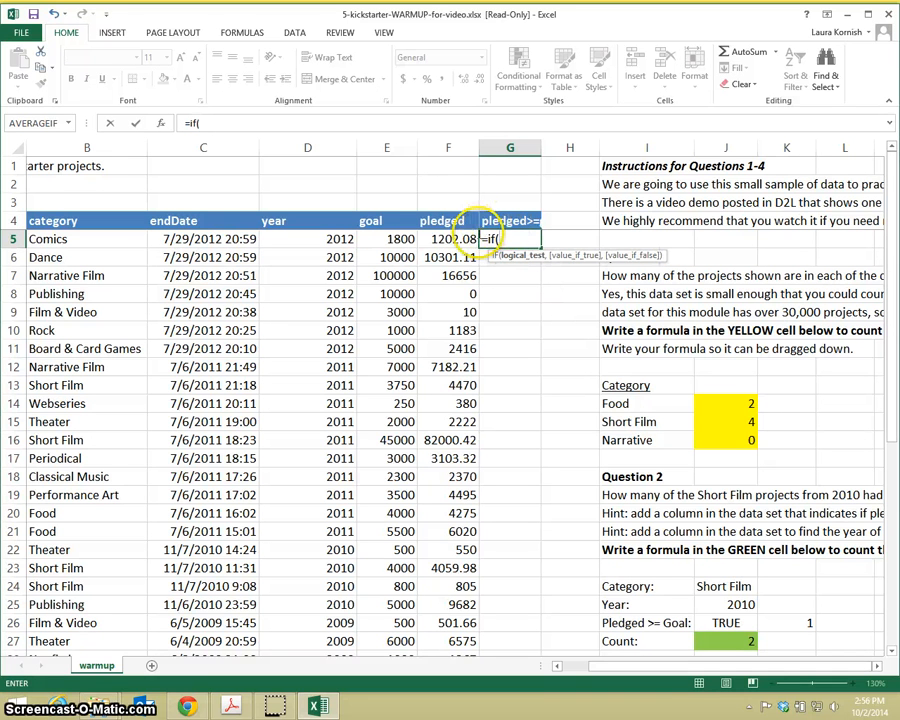
pyautogui.click(468, 239)
pyautogui.write('>=')
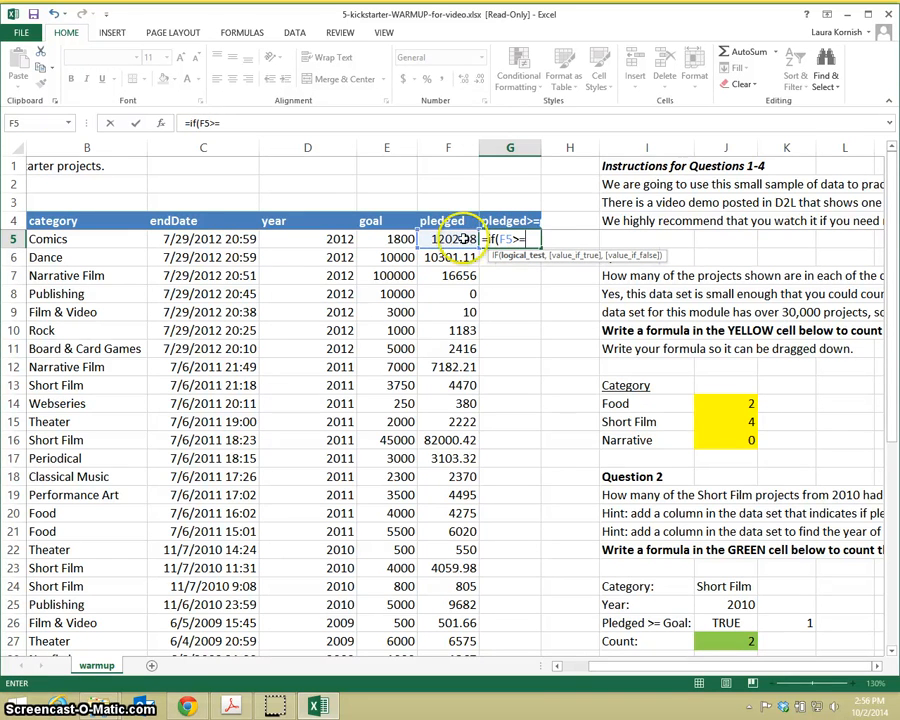
pyautogui.click(398, 239)
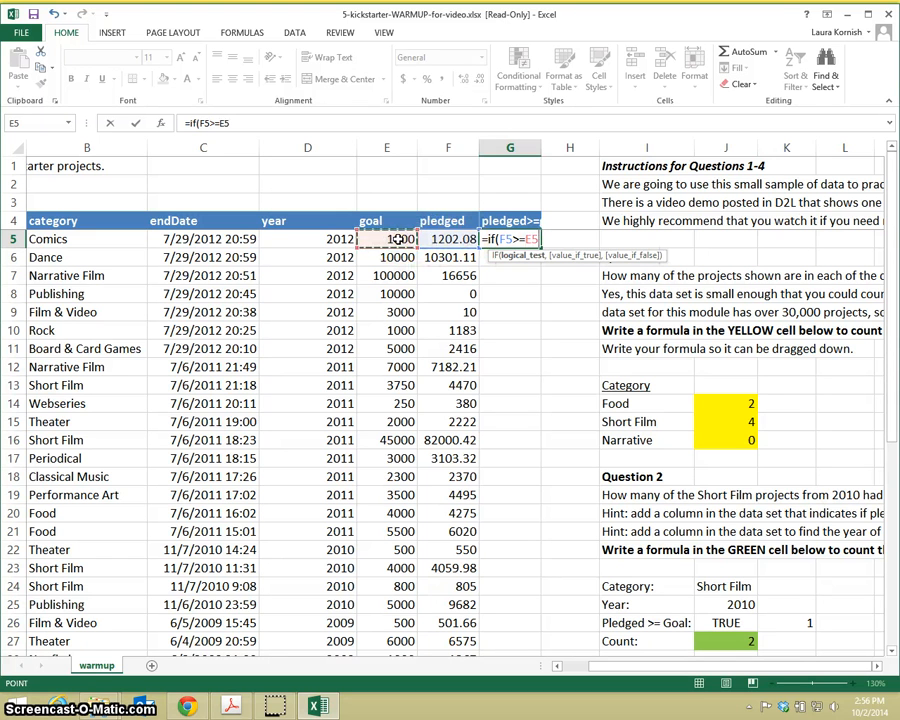
pyautogui.write(',')
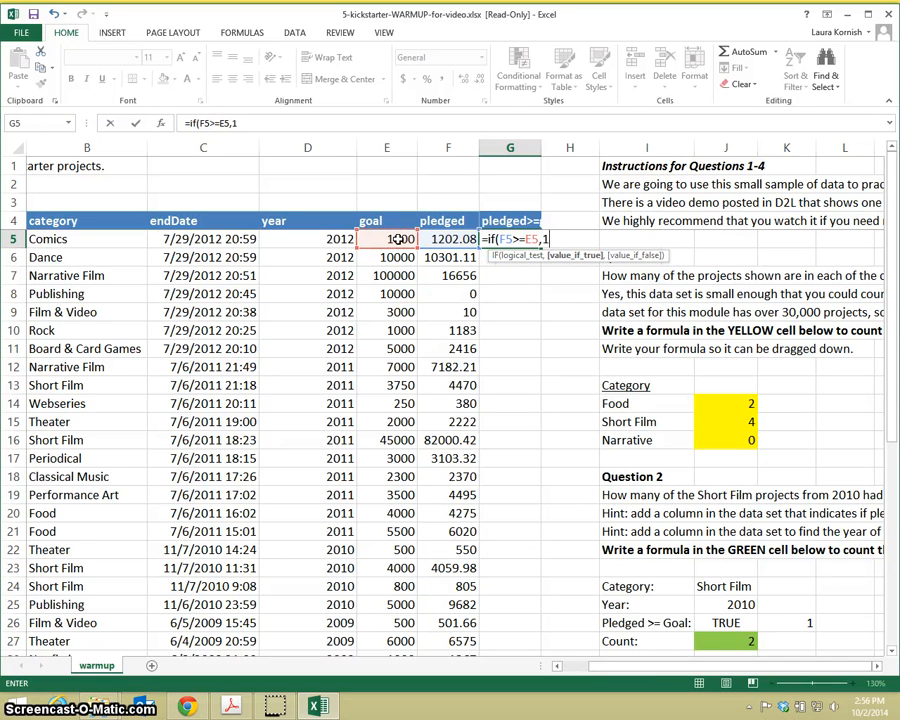
pyautogui.write('1,0')
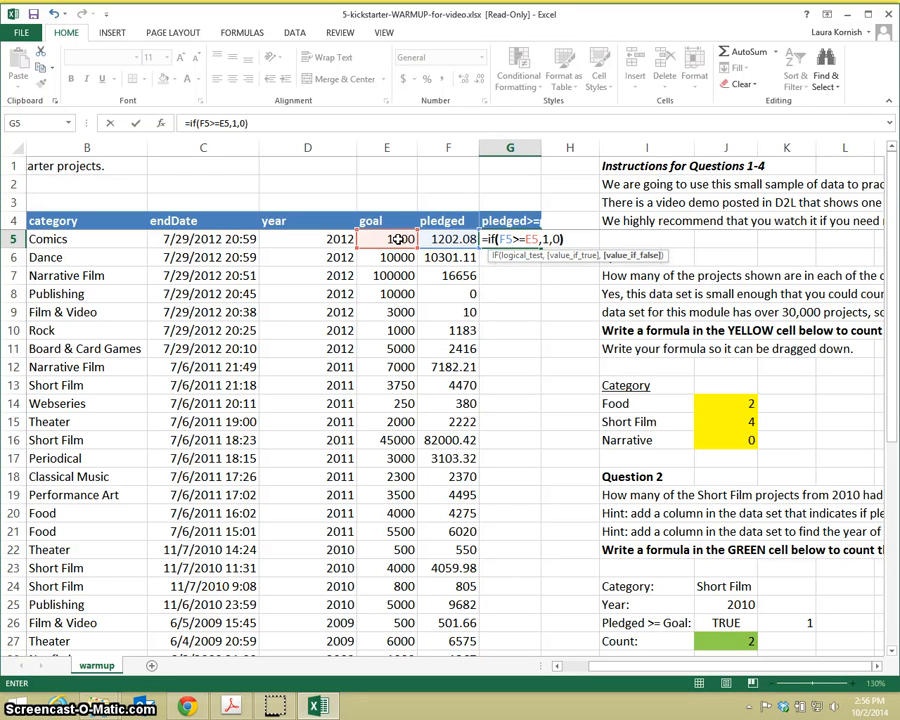
pyautogui.press('Return')
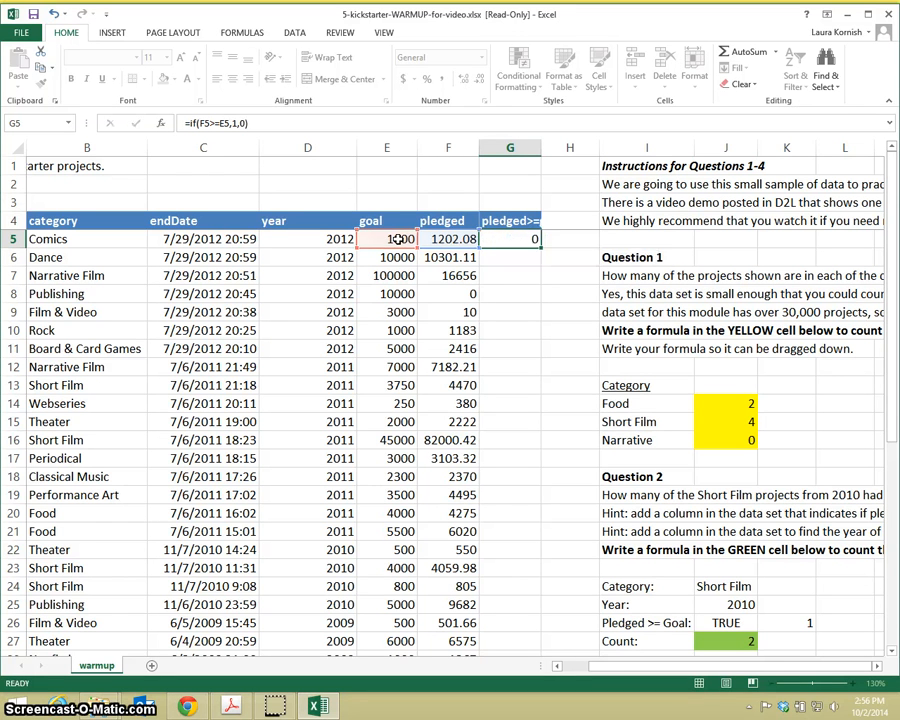
# Step: Fit column G to its header, fill the G5 IF formula down to all projects, and check the first two results
pyautogui.click(526, 237)
pyautogui.moveTo(539, 150); pyautogui.dragTo(541, 150)
pyautogui.doubleClick(541, 150)
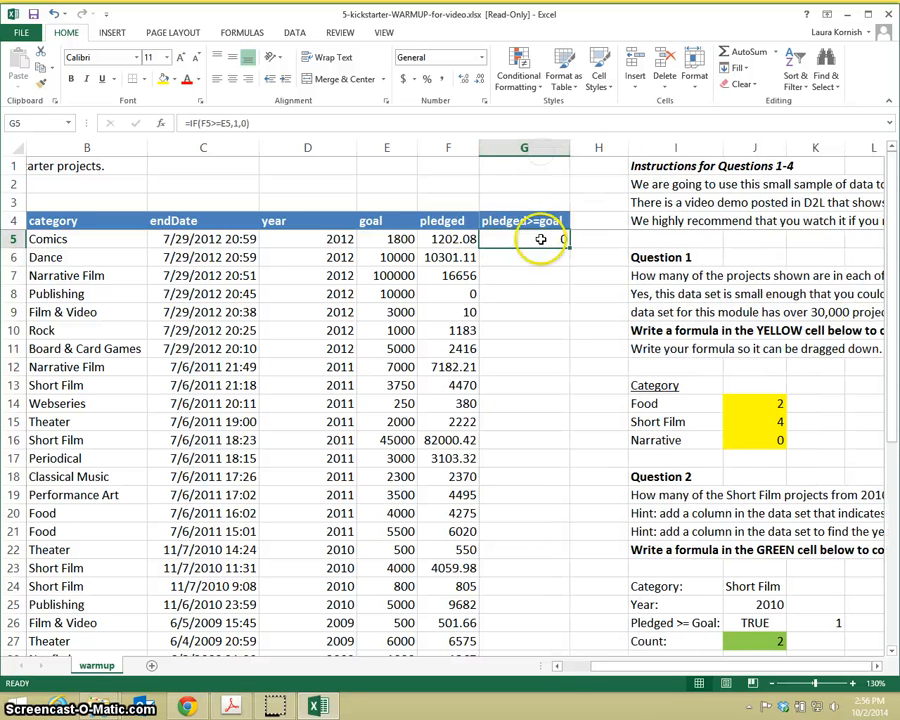
pyautogui.doubleClick(571, 249)
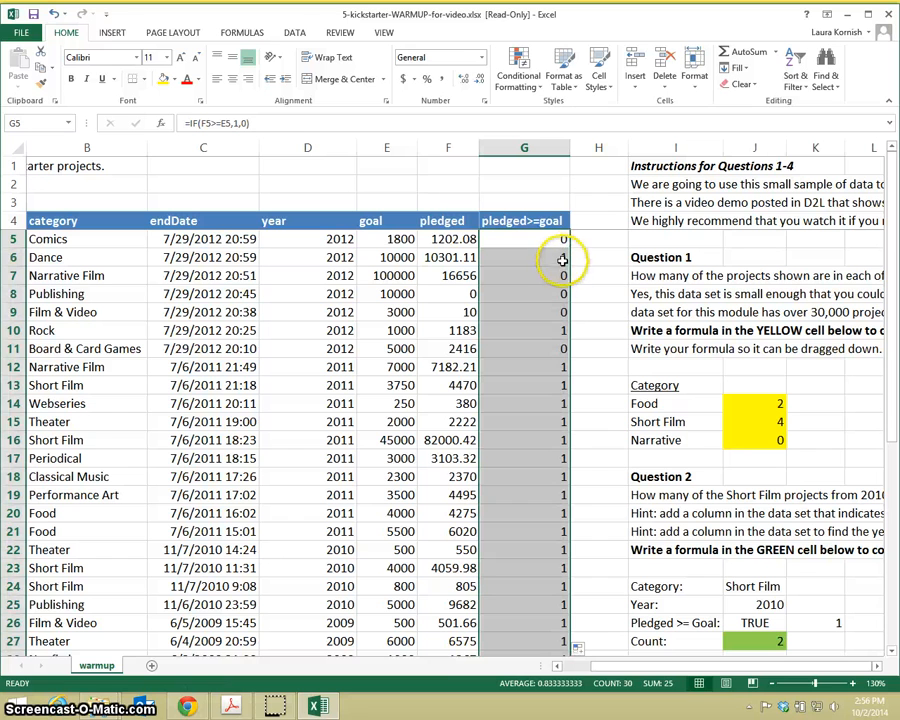
pyautogui.click(550, 245)
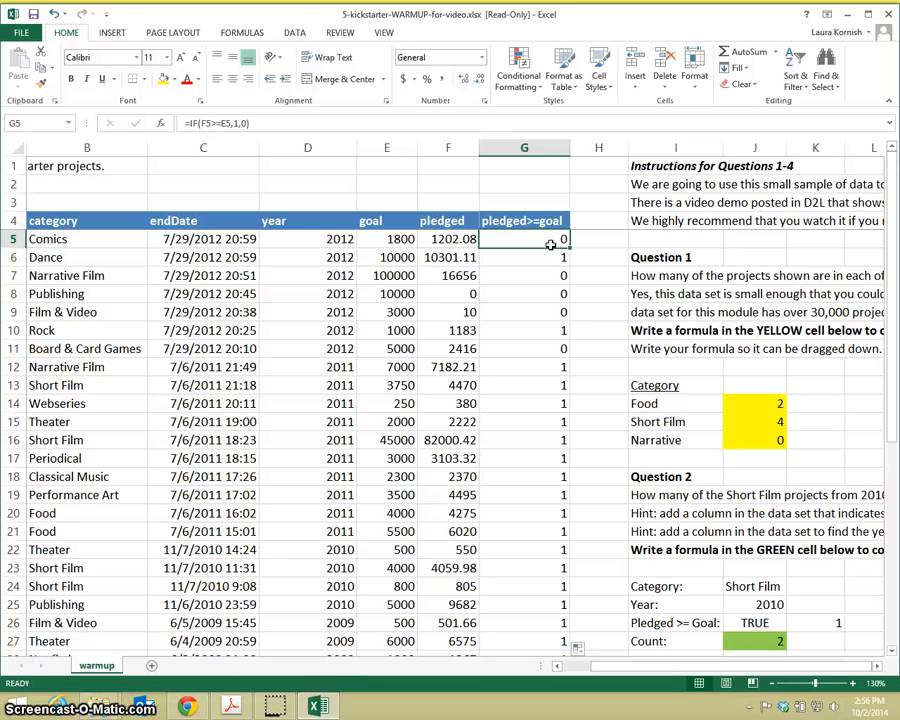
pyautogui.click(547, 257)
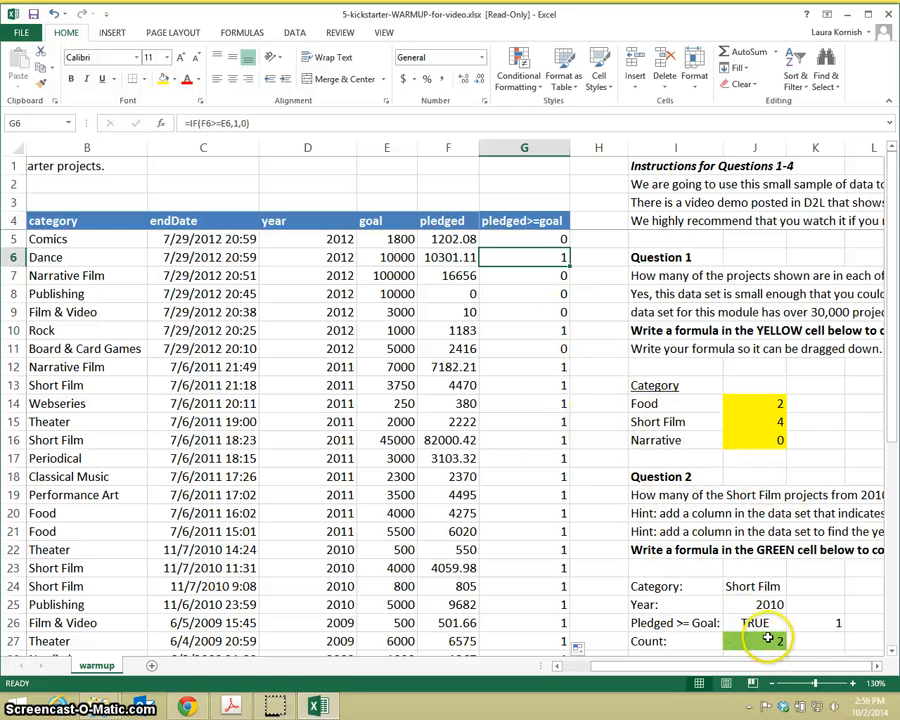
# Step: Add the pledged>=goal criterion to the green Question 2 count cell J27, making the formula =COUNTIFS(B:B,J24,D:D,J25,G:G,K26)
pyautogui.click(889, 651)
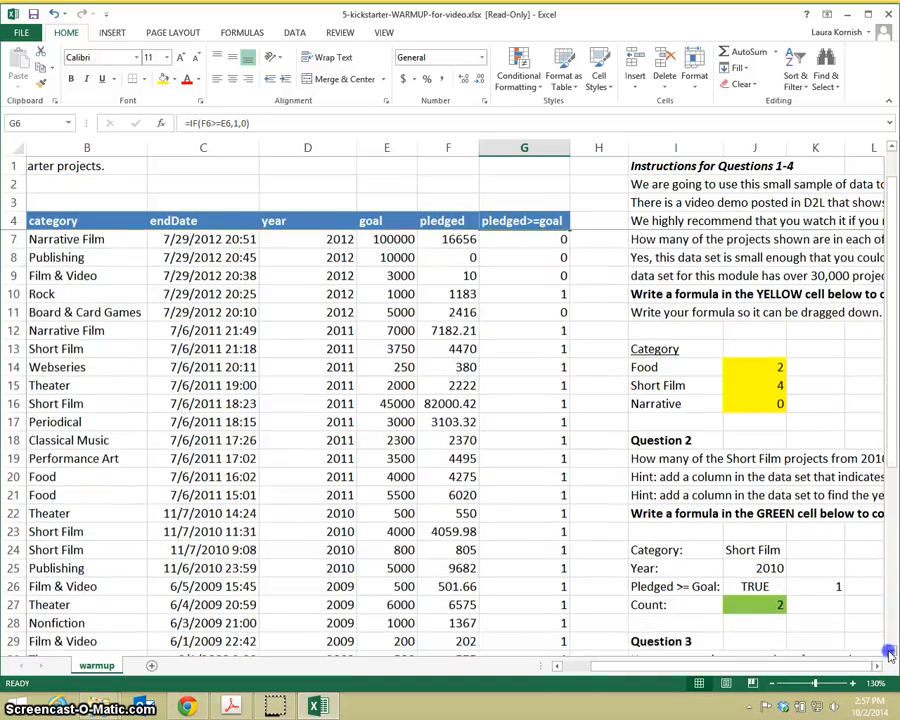
pyautogui.click(889, 651)
pyautogui.click(875, 667)
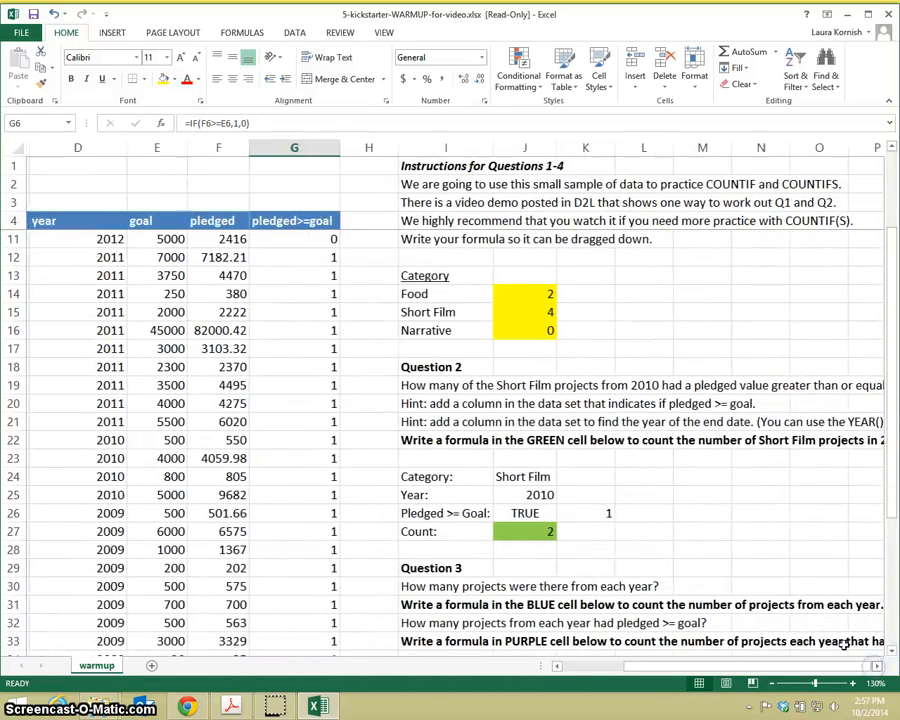
pyautogui.doubleClick(514, 530)
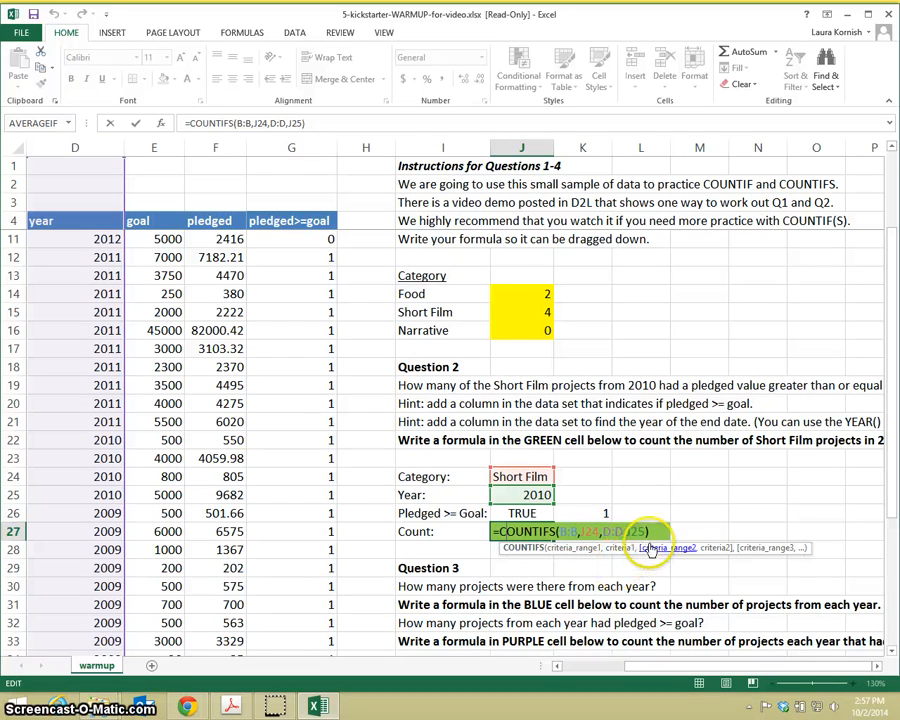
pyautogui.click(641, 531)
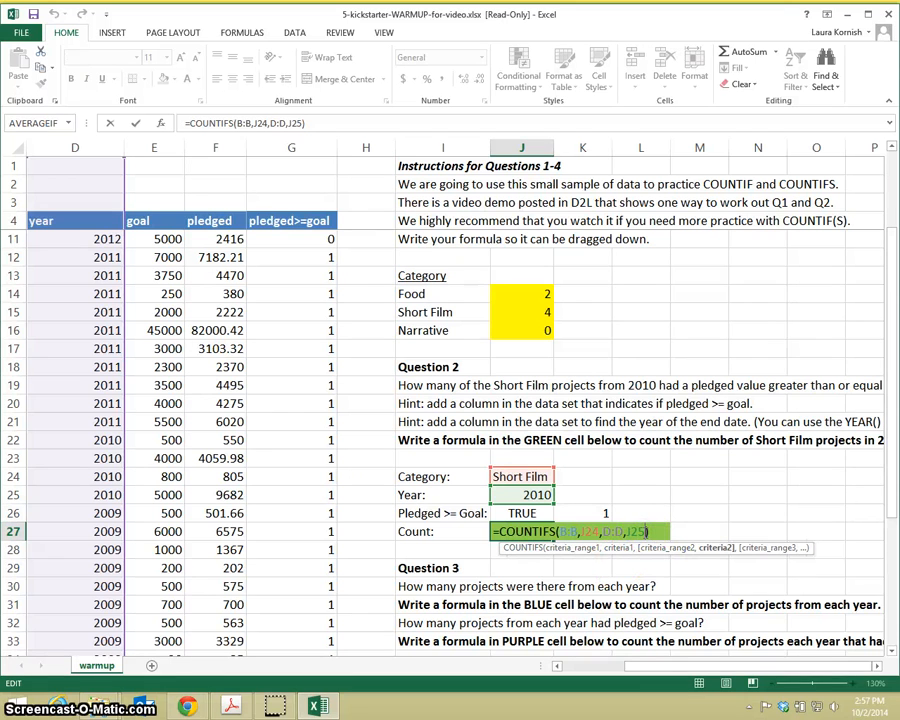
pyautogui.write(',')
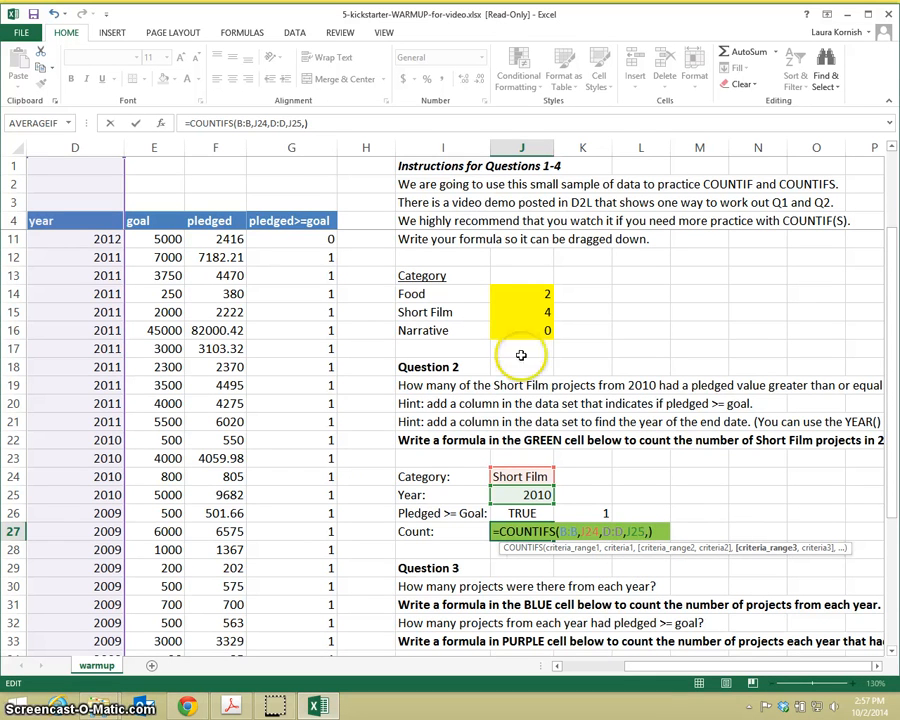
pyautogui.click(302, 143)
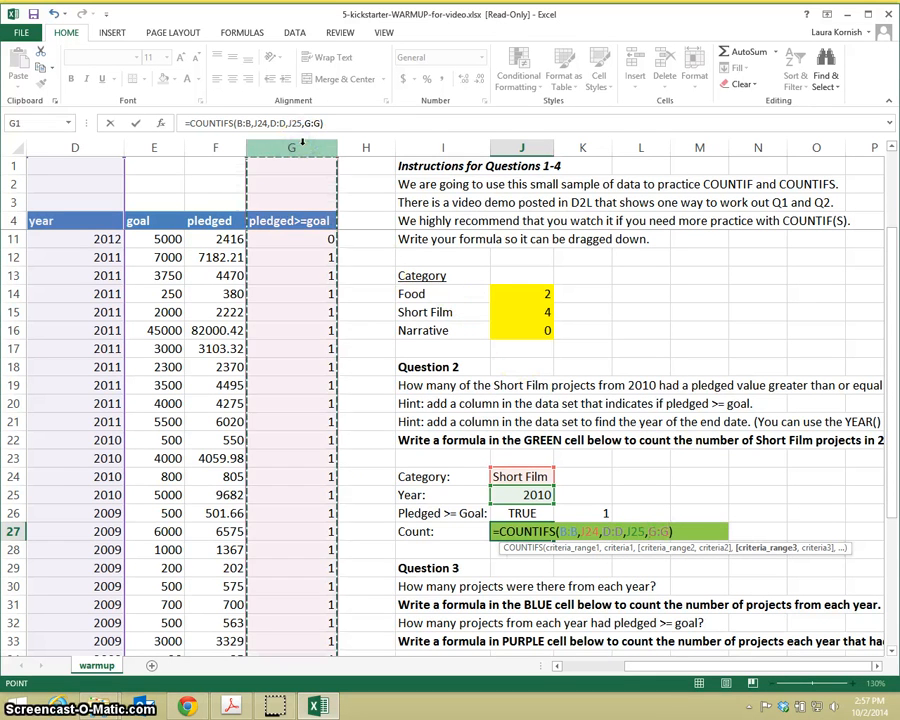
pyautogui.write(',')
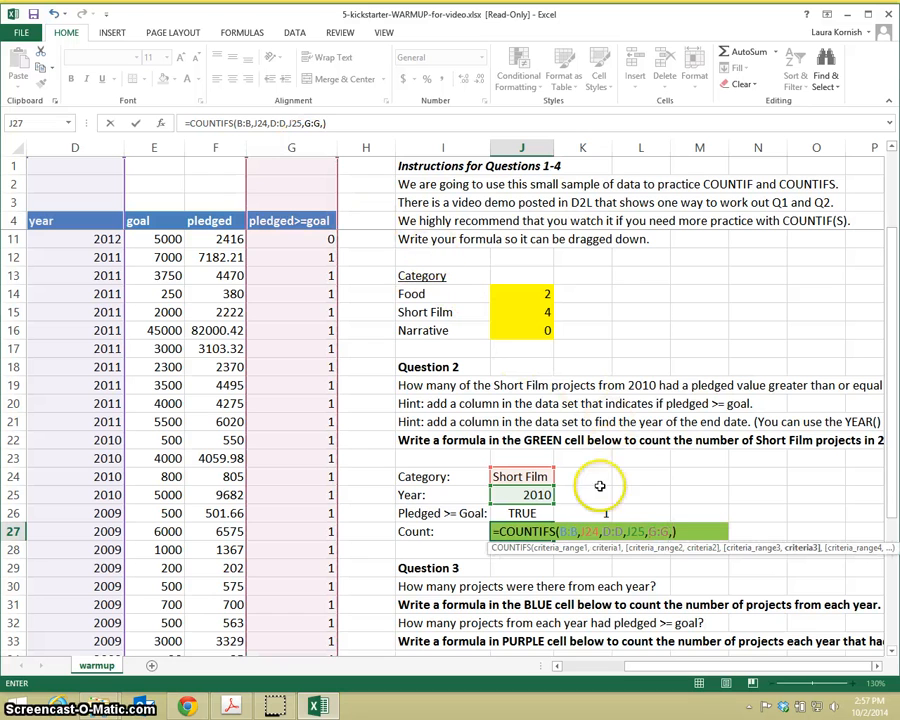
pyautogui.click(593, 512)
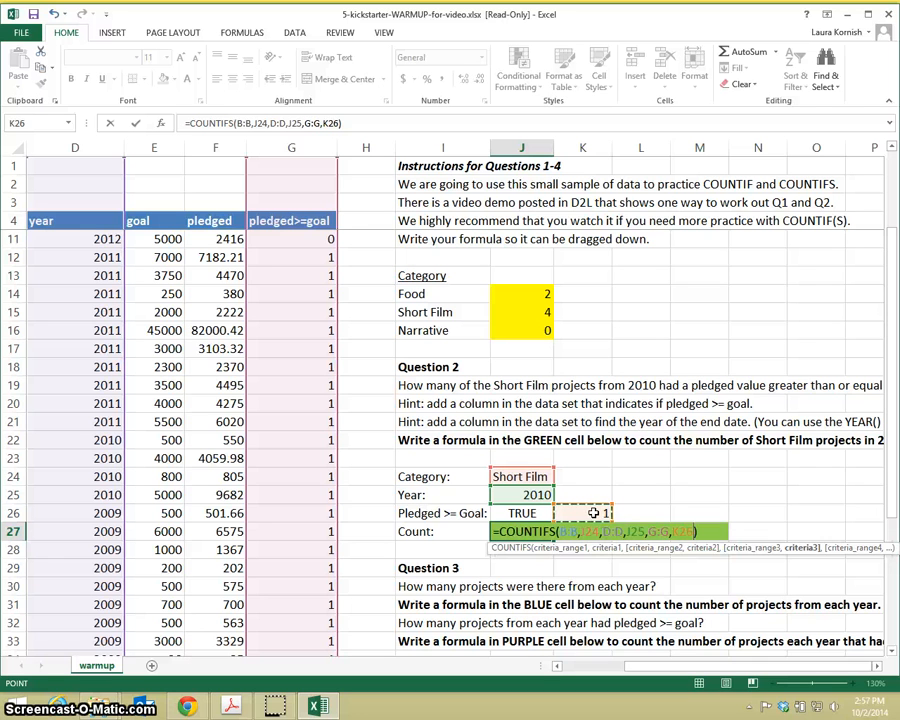
pyautogui.press('Return')
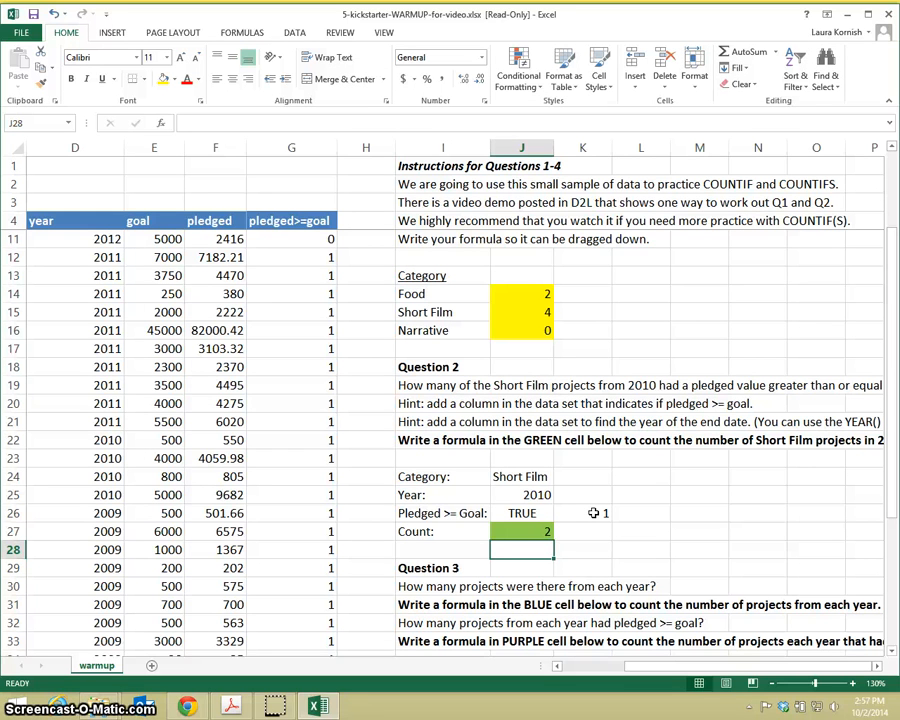
# Step: Review the Question 3 and Question 4 instructions and select the purple 2009 cell K36
pyautogui.scroll(-3, 593, 513)
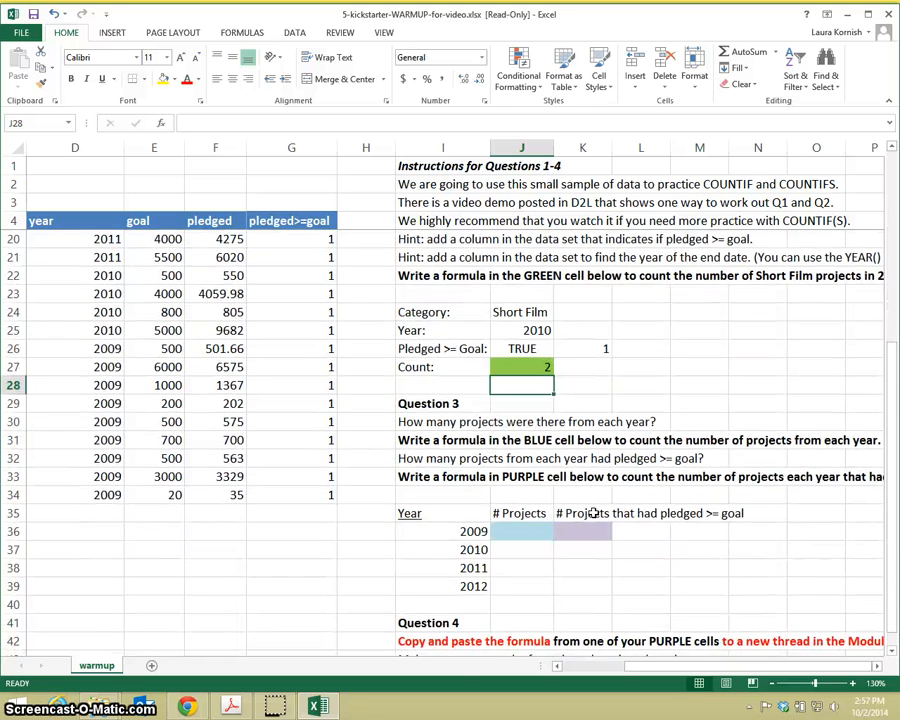
pyautogui.scroll(-1, 593, 513)
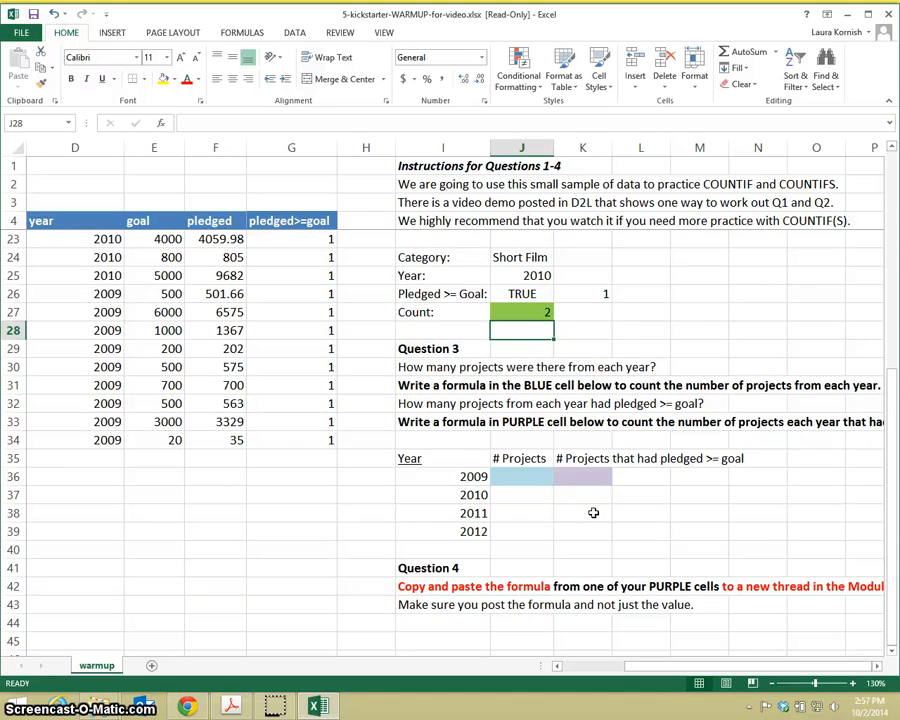
pyautogui.scroll(-1, 593, 513)
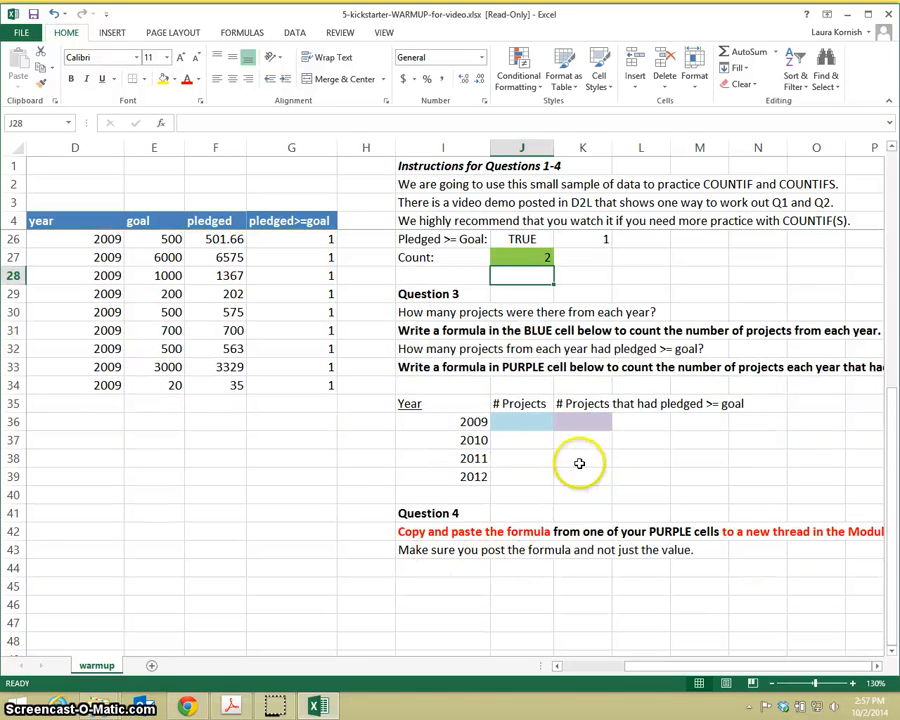
pyautogui.click(599, 427)
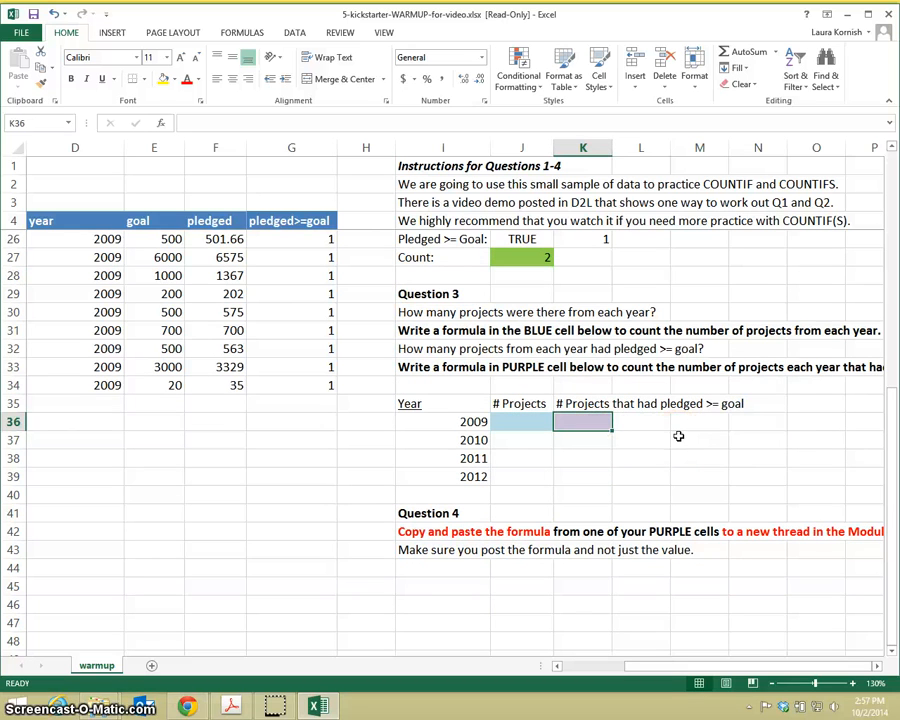